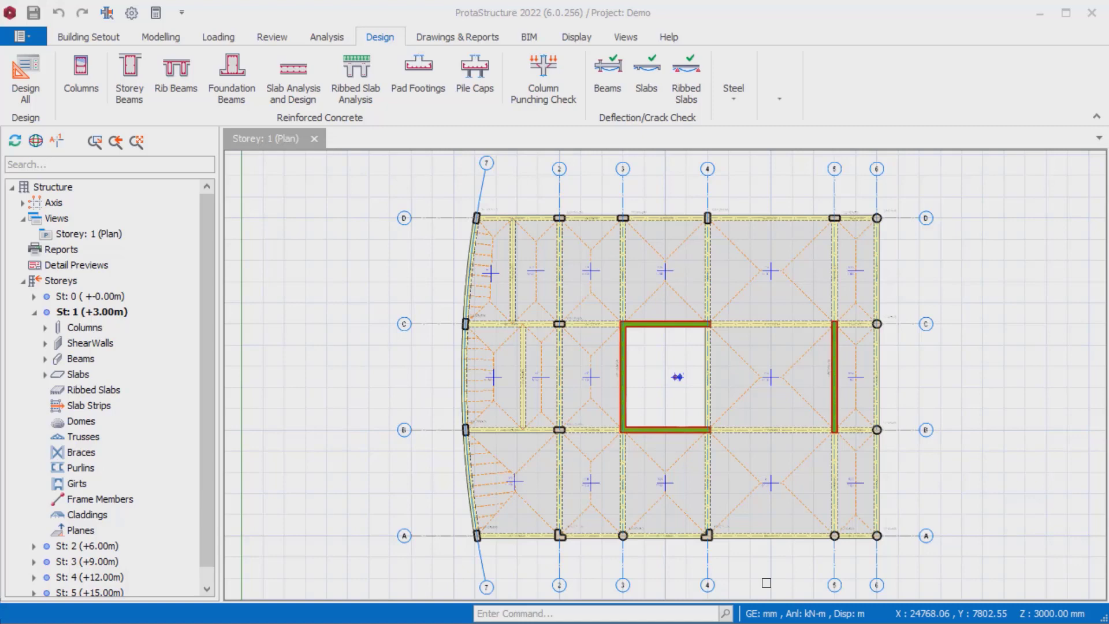
Step: Open the Beam Rebar Patterns settings in the Settings Center and reposition the dialog so the whole sample drawing is visible
{"action": "left_click", "coordinate": [88, 36]}
{"action": "left_click", "coordinate": [780, 87]}
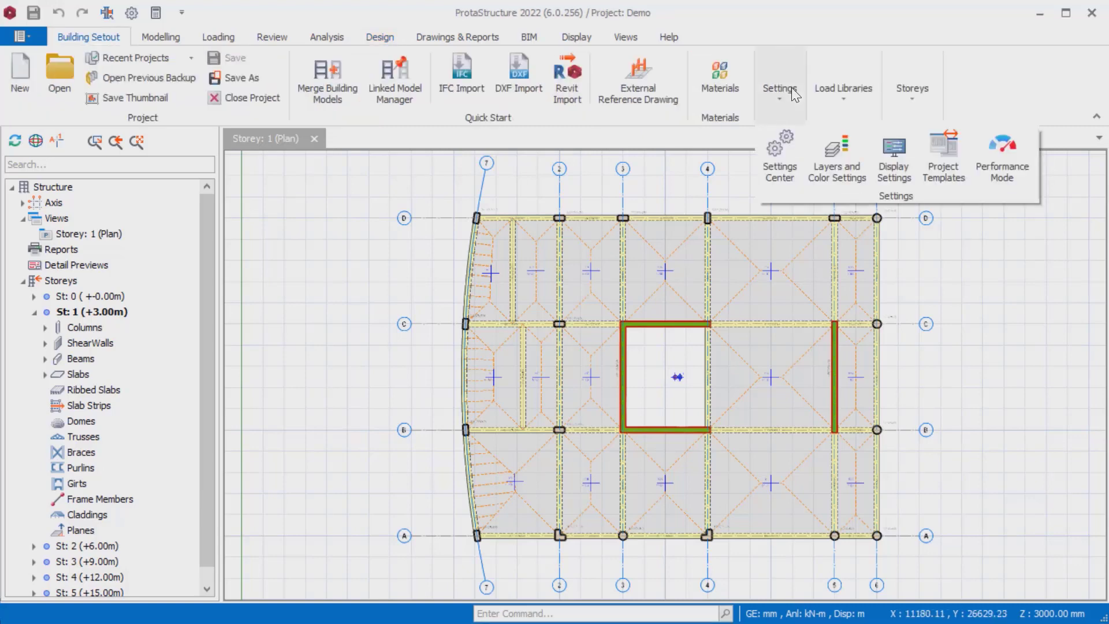
{"action": "left_click", "coordinate": [777, 164]}
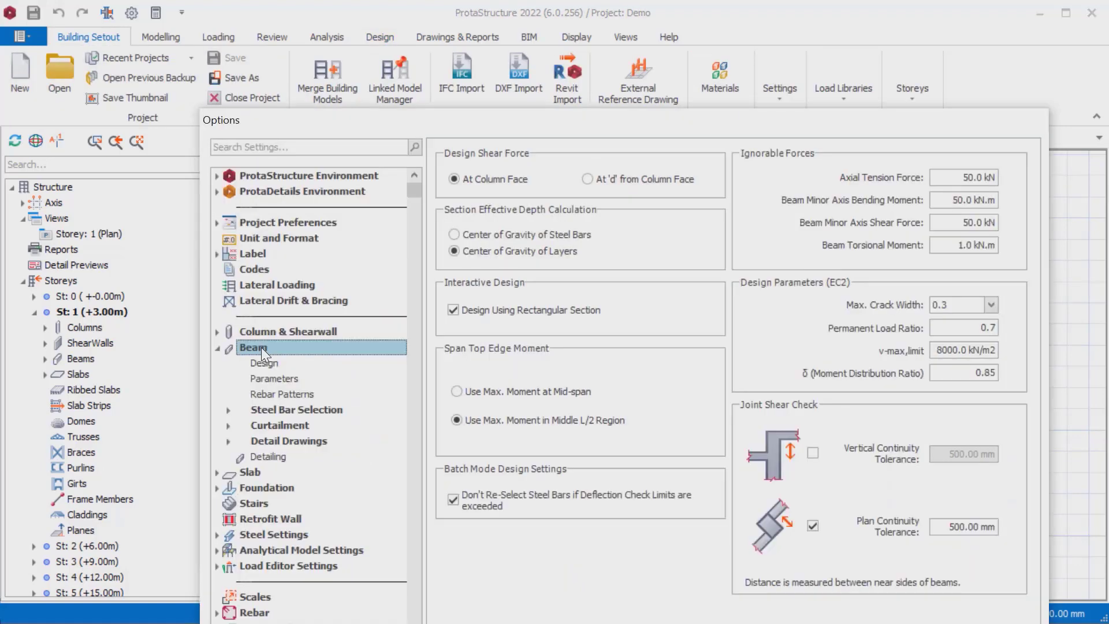
{"action": "left_click", "coordinate": [287, 394]}
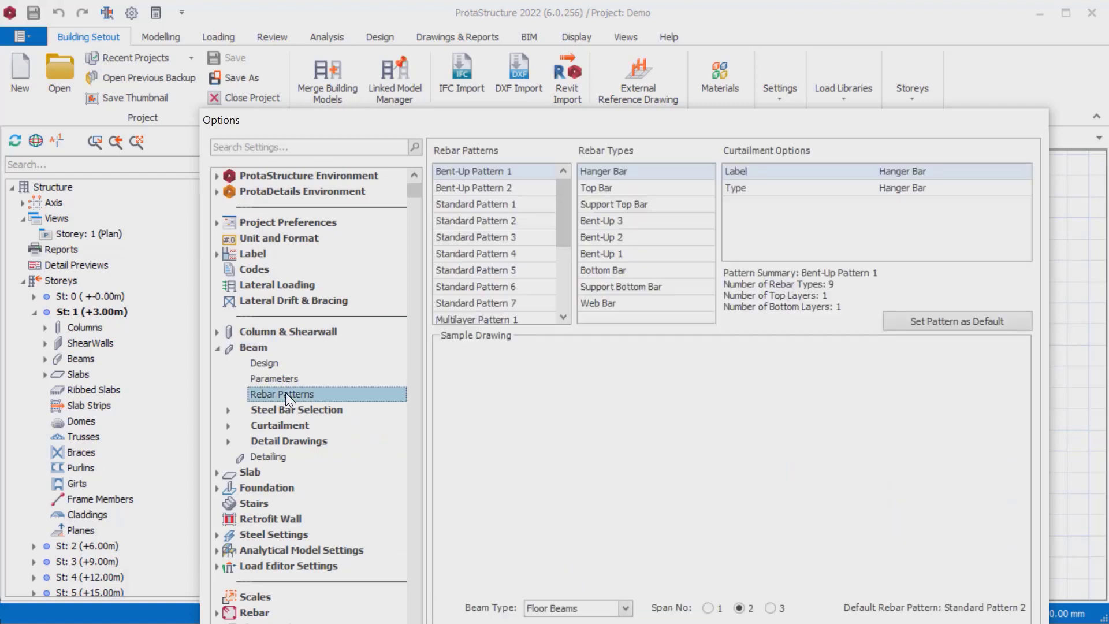
{"action": "left_click_drag", "start_coordinate": [477, 122], "coordinate": [411, 35]}
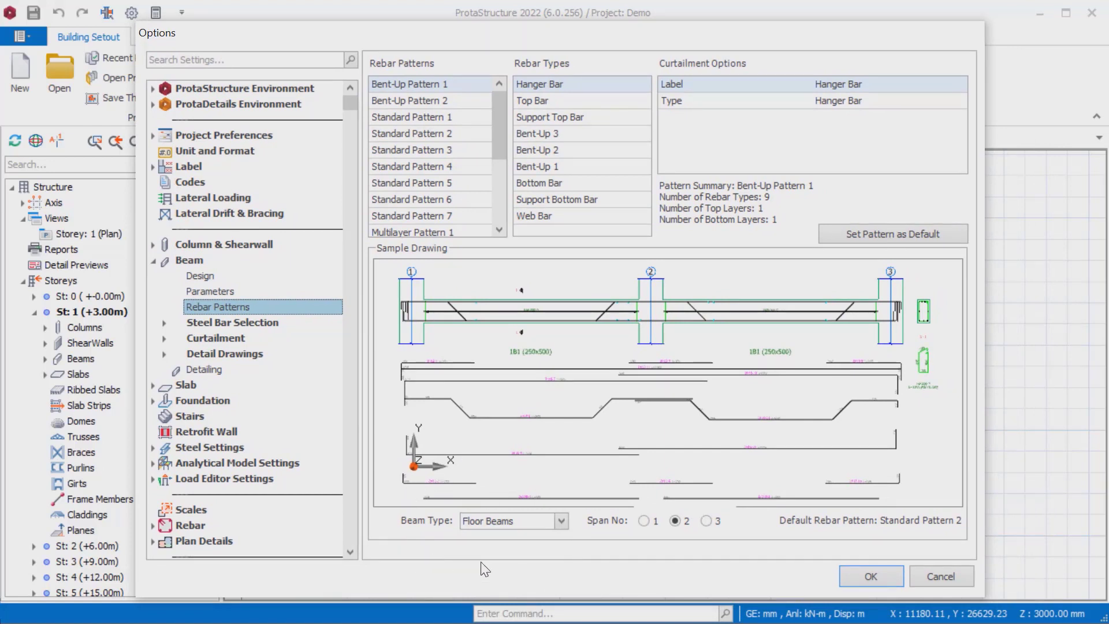
Step: Review the available beam types, keep Floor Beams, and set the sample drawing's span number to 3
{"action": "left_click", "coordinate": [561, 522]}
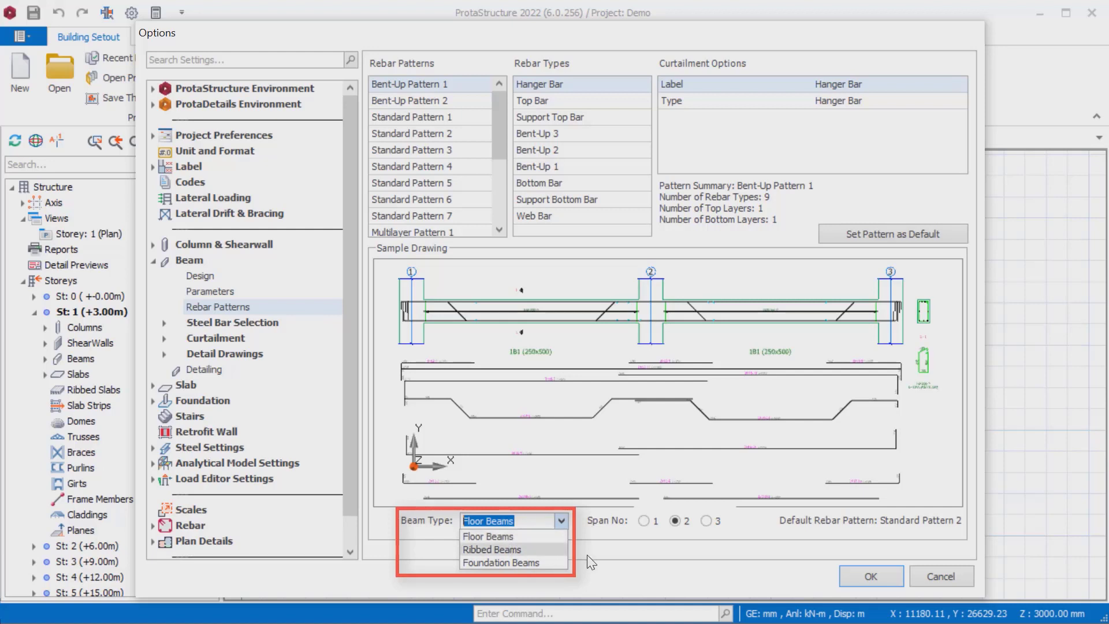
{"action": "left_click", "coordinate": [594, 542]}
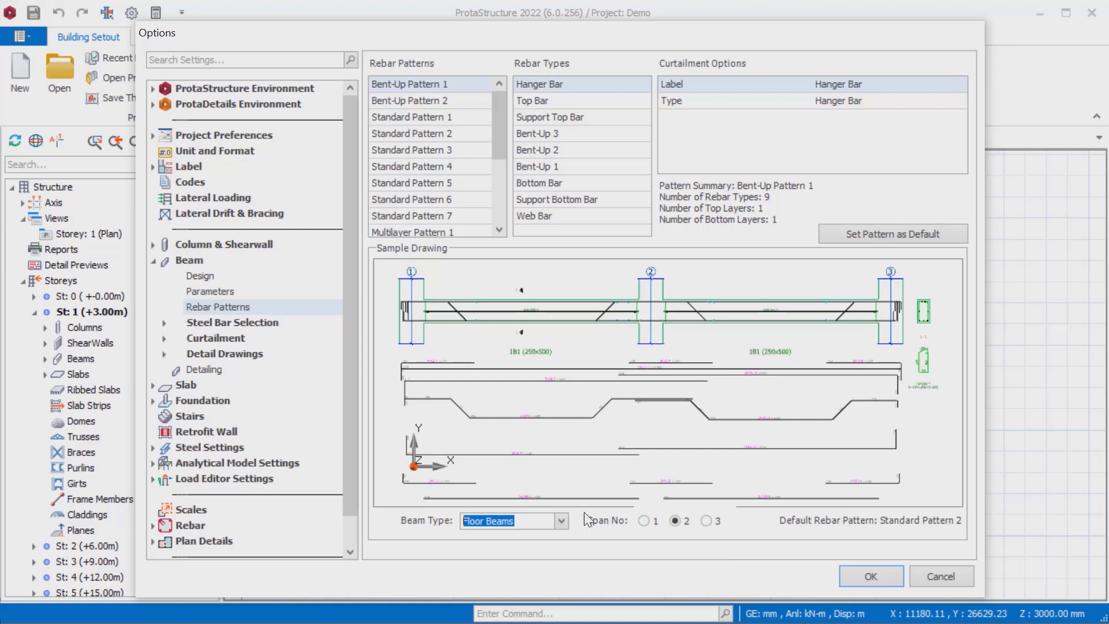
{"action": "left_click", "coordinate": [644, 520]}
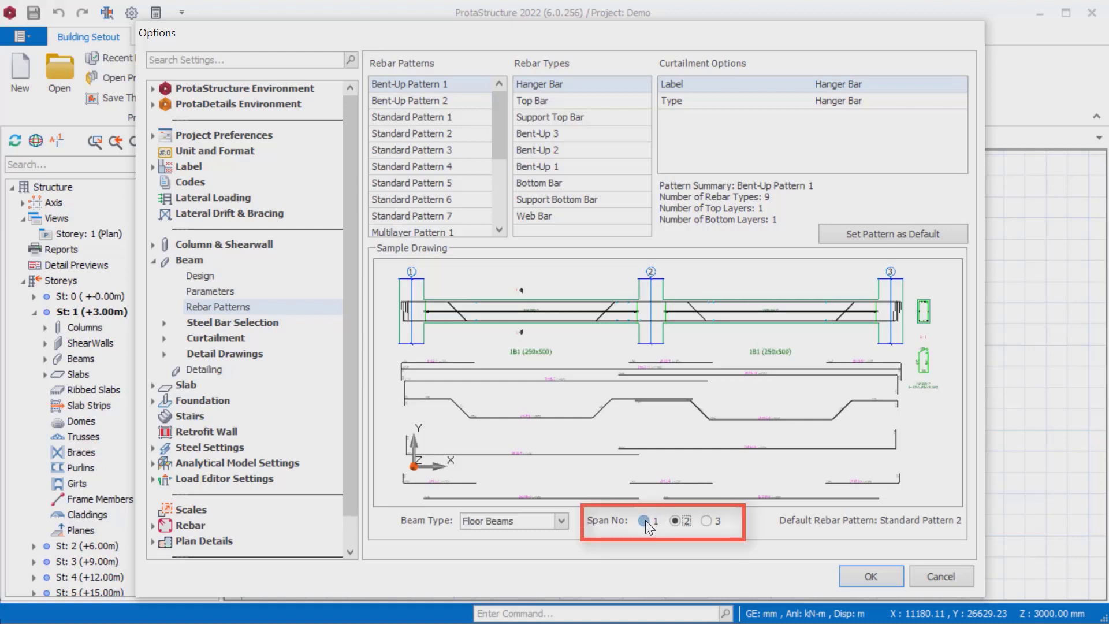
{"action": "left_click", "coordinate": [676, 520]}
{"action": "left_click", "coordinate": [706, 520]}
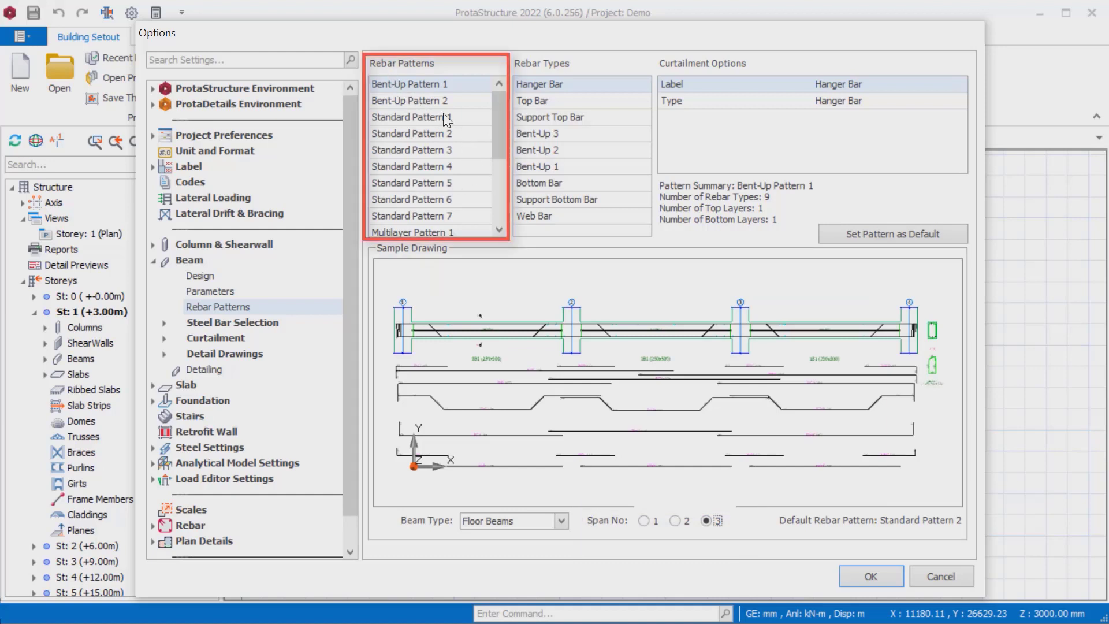
Step: Look through the rebar pattern list and preview the sample drawings of Bent-Up Pattern 2 and Standard Patterns 1 to 4
{"action": "scroll", "coordinate": [431, 114], "scroll_direction": "down", "scroll_amount": 3}
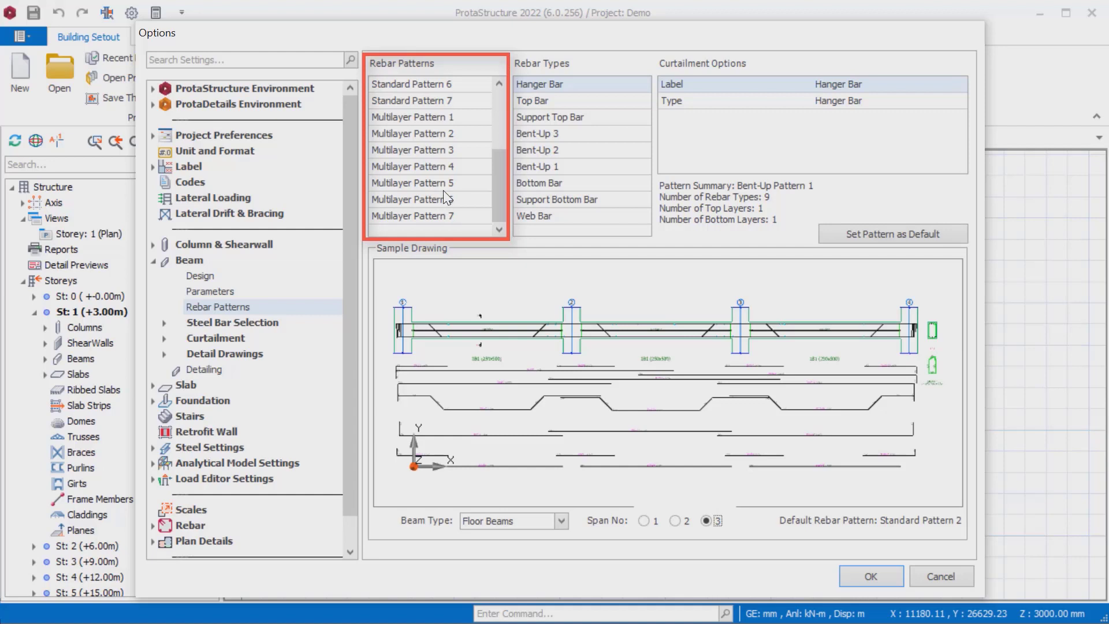
{"action": "scroll", "coordinate": [425, 199], "scroll_direction": "up", "scroll_amount": 3}
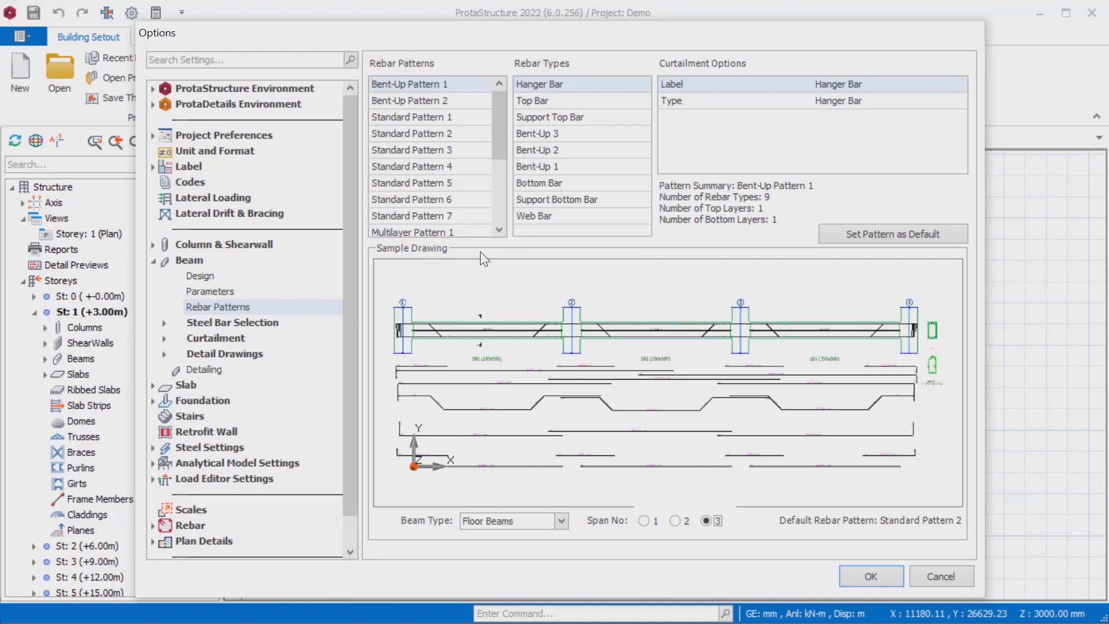
{"action": "left_click", "coordinate": [424, 100]}
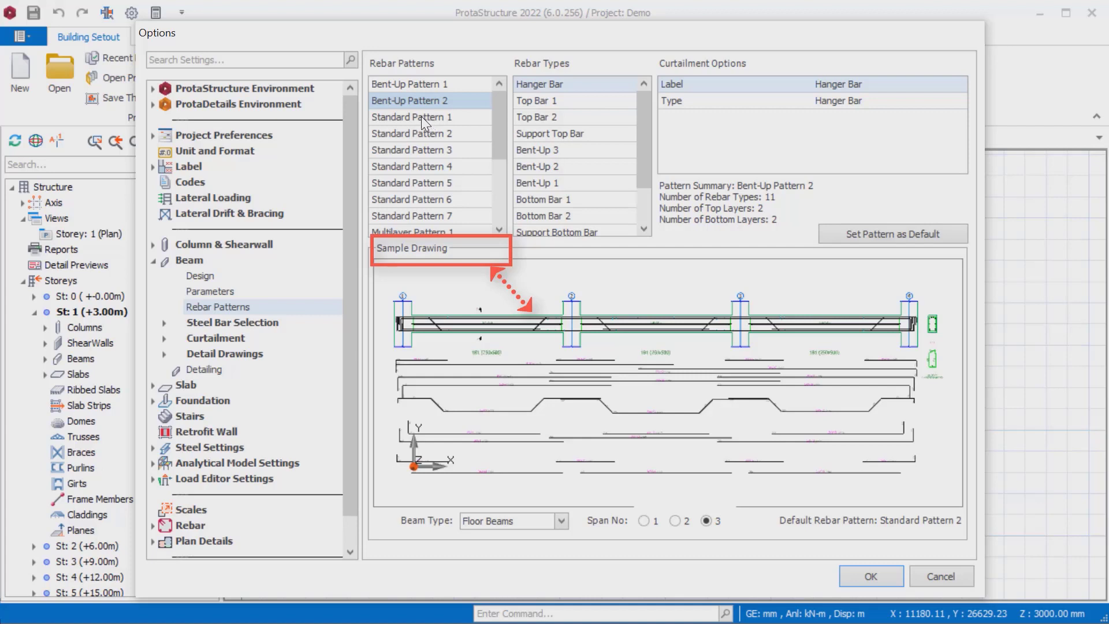
{"action": "left_click", "coordinate": [421, 116]}
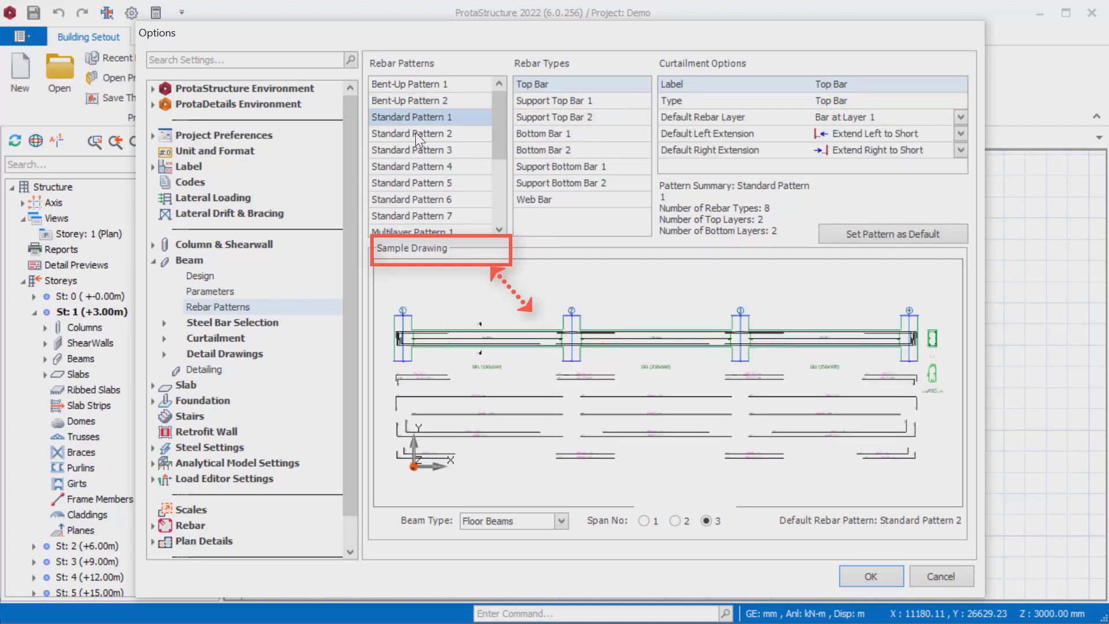
{"action": "left_click", "coordinate": [415, 132]}
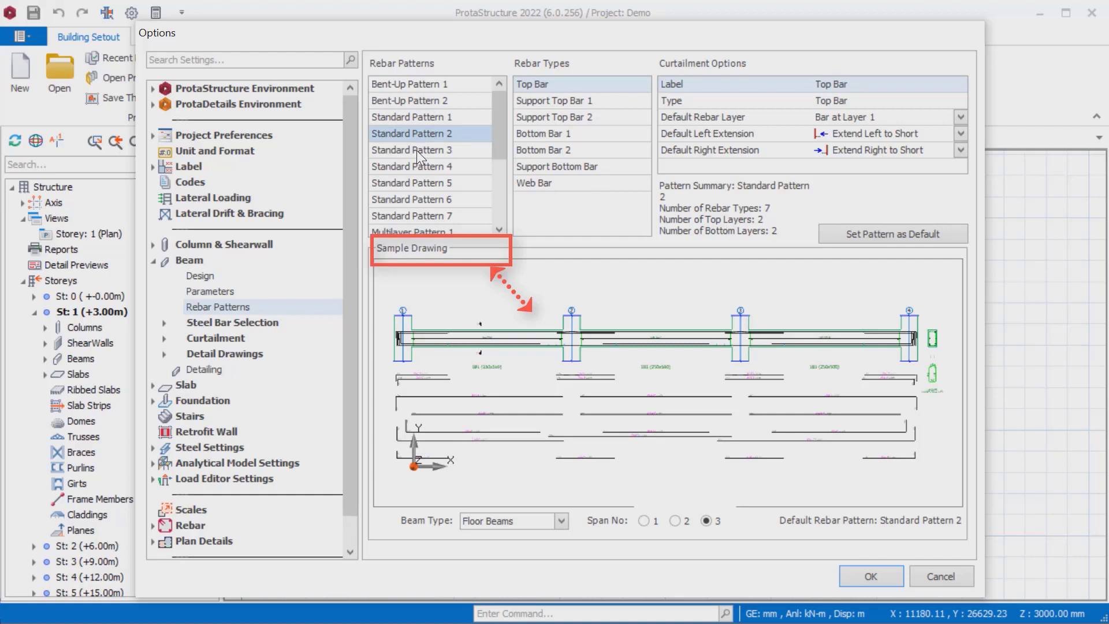
{"action": "left_click", "coordinate": [417, 150]}
{"action": "left_click", "coordinate": [422, 169]}
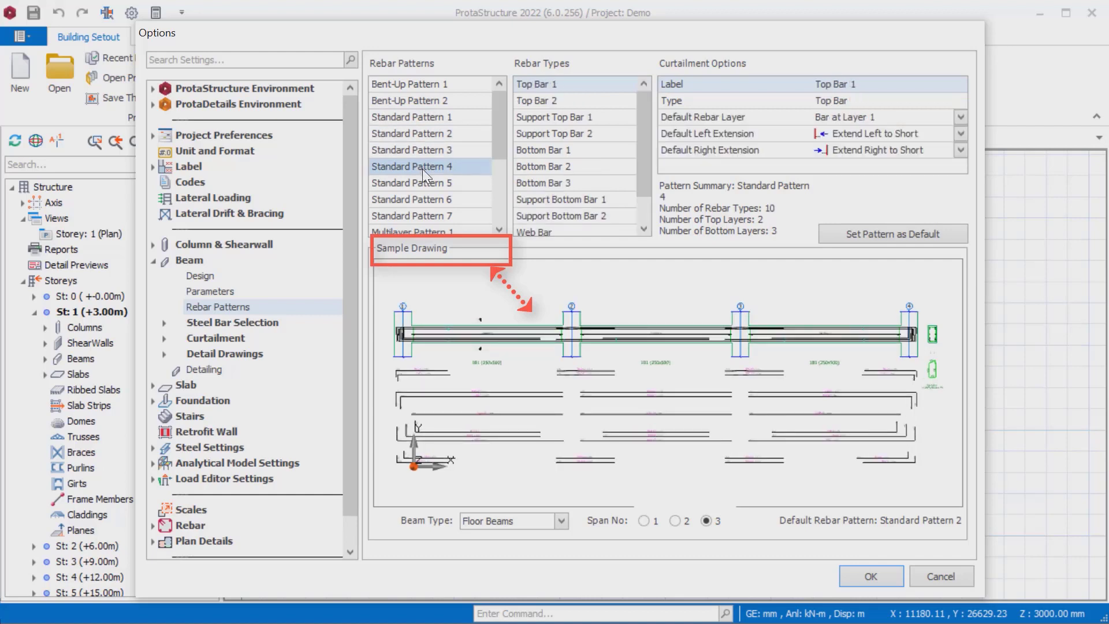
Step: Compare the rebar types and pattern summaries of Bent-Up Pattern 1 and Bent-Up Pattern 2
{"action": "left_click", "coordinate": [422, 82]}
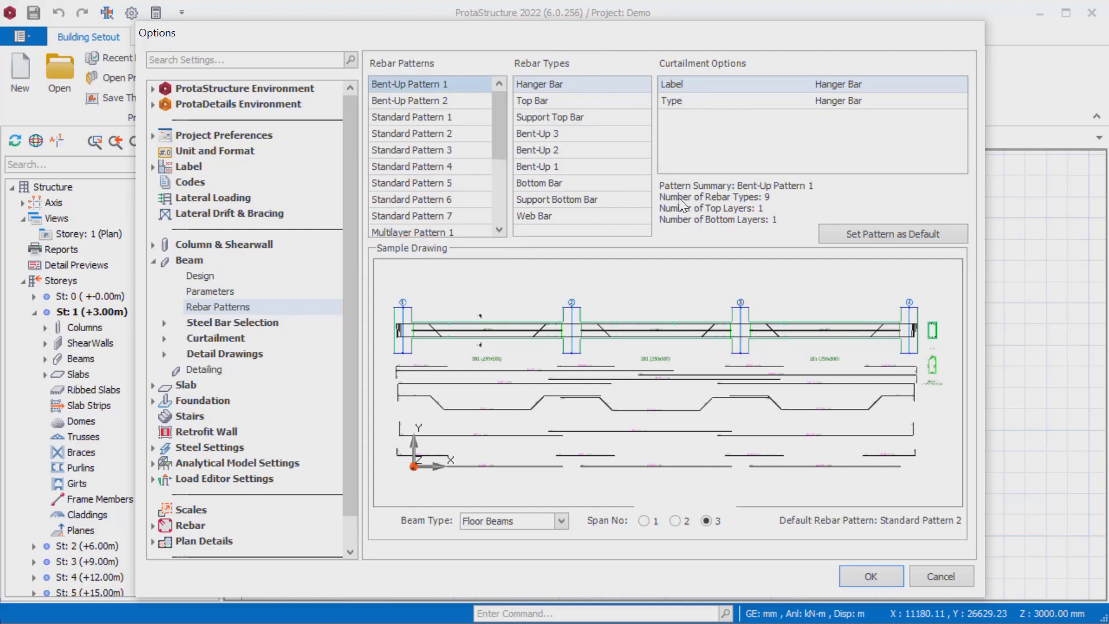
{"action": "left_click", "coordinate": [463, 99]}
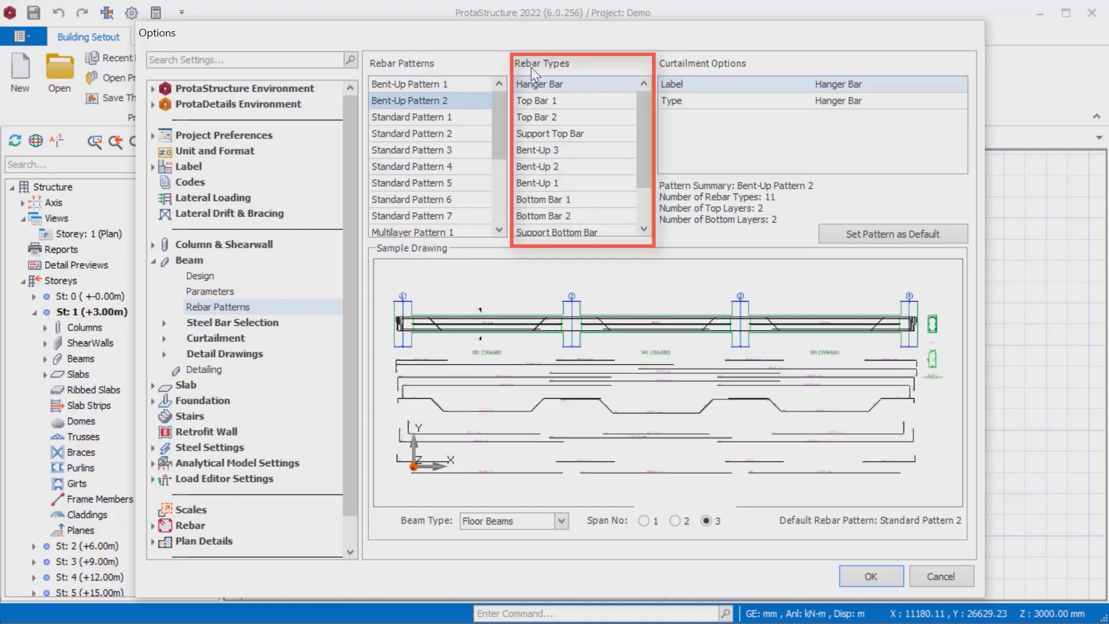
{"action": "left_click", "coordinate": [455, 83]}
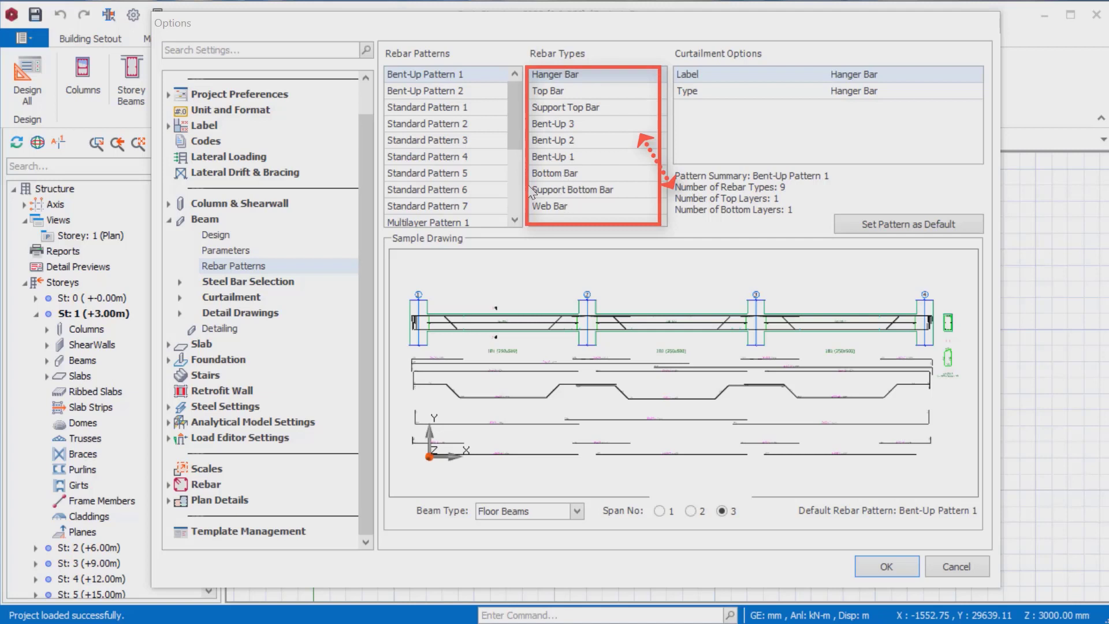
{"action": "left_click", "coordinate": [424, 91]}
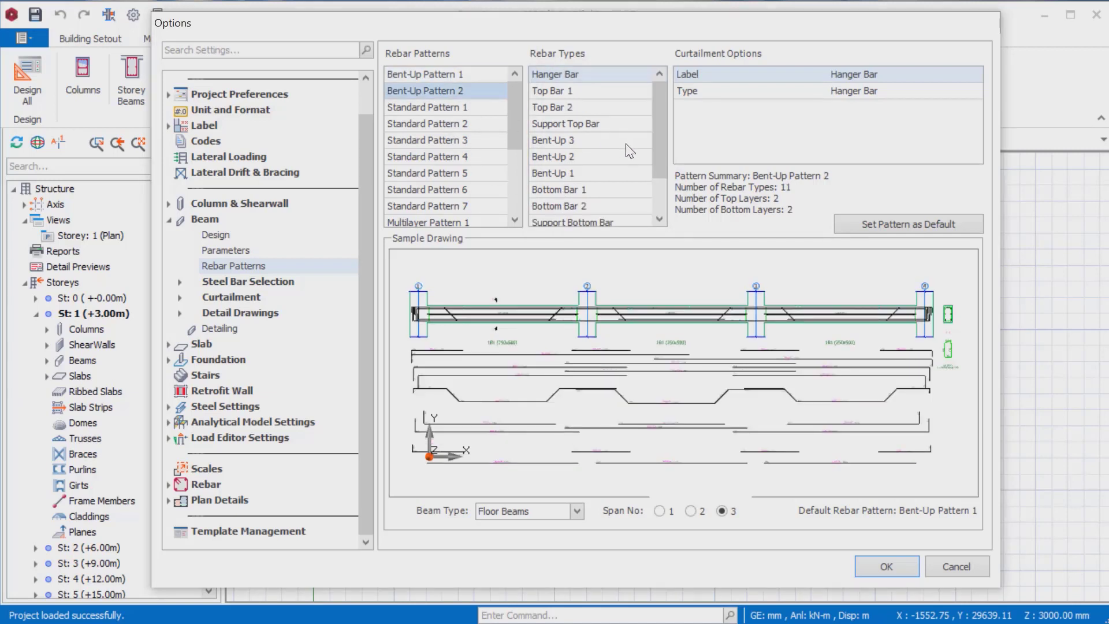
{"action": "scroll", "coordinate": [575, 190], "scroll_direction": "down", "scroll_amount": 1}
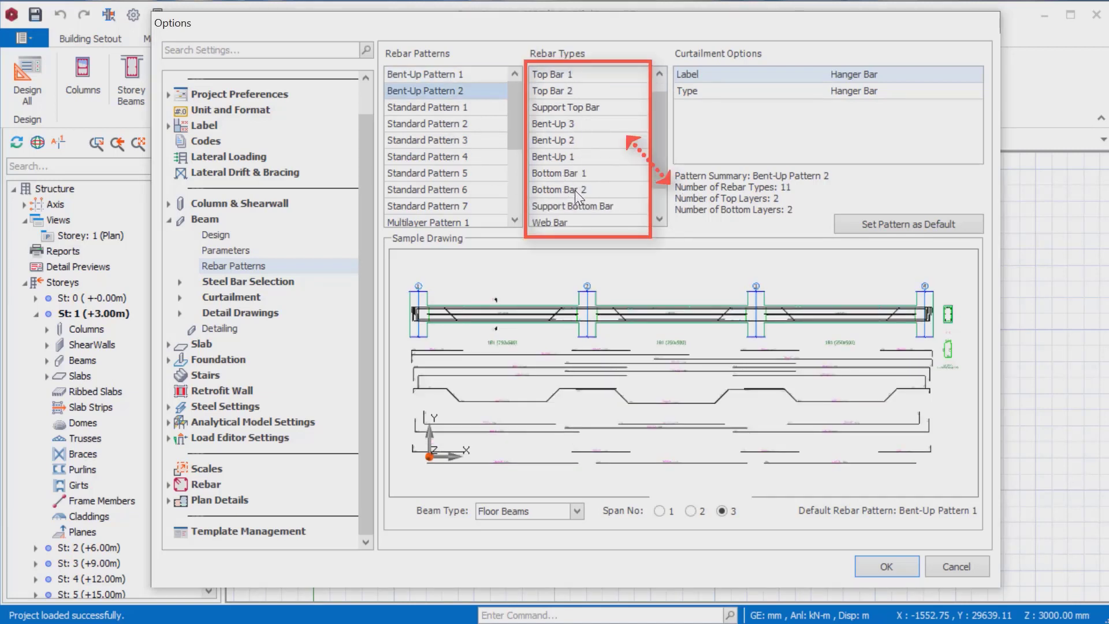
{"action": "scroll", "coordinate": [574, 192], "scroll_direction": "up", "scroll_amount": 1}
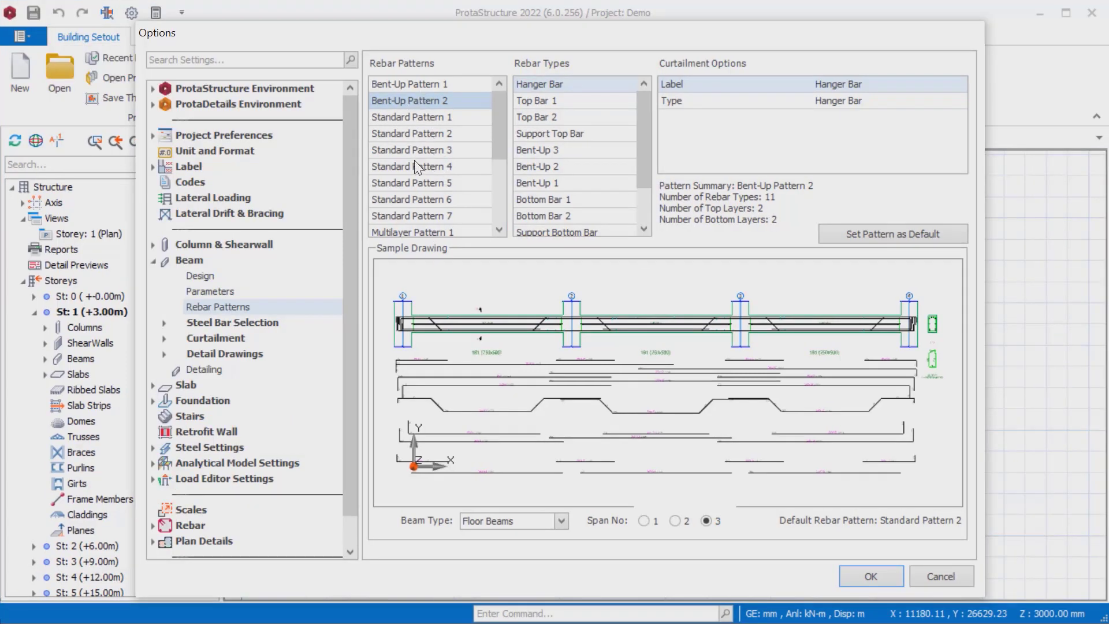
Step: Preview Standard Pattern 1 with its rebar types and look through the remaining standard and multilayer patterns
{"action": "scroll", "coordinate": [408, 206], "scroll_direction": "down", "scroll_amount": 2}
{"action": "scroll", "coordinate": [406, 202], "scroll_direction": "up", "scroll_amount": 2}
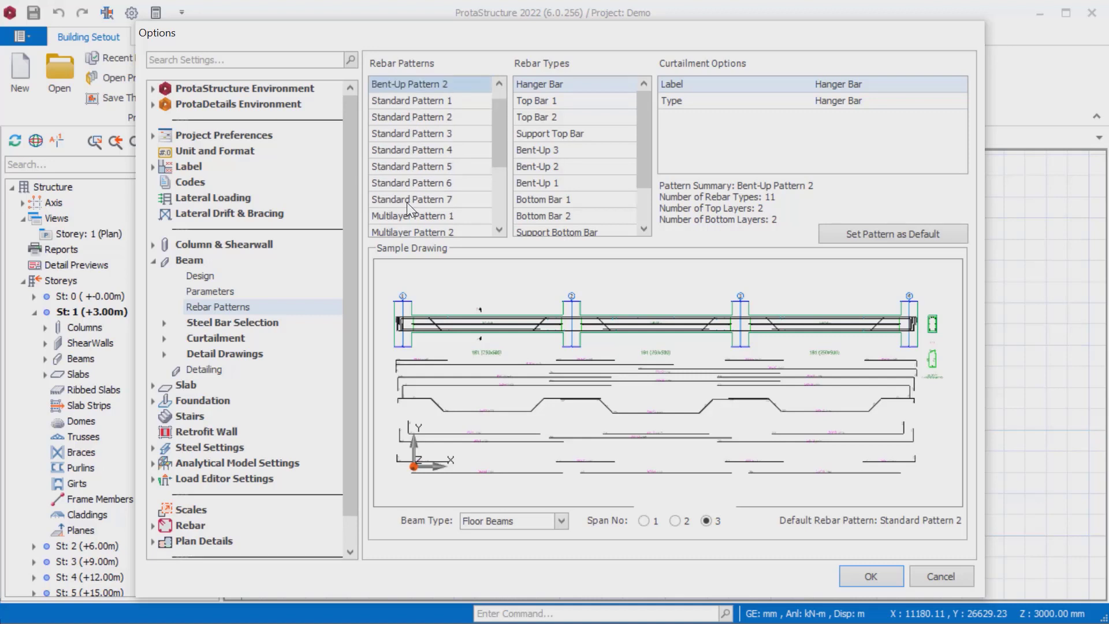
{"action": "left_click", "coordinate": [390, 102]}
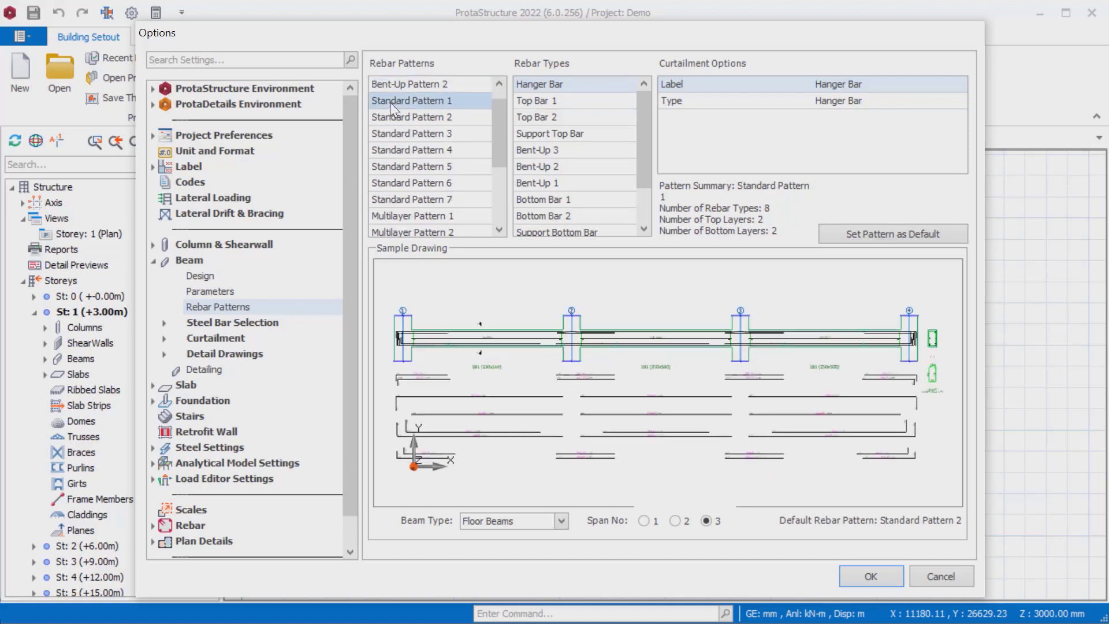
{"action": "scroll", "coordinate": [393, 107], "scroll_direction": "down", "scroll_amount": 2}
{"action": "scroll", "coordinate": [394, 114], "scroll_direction": "down", "scroll_amount": 1}
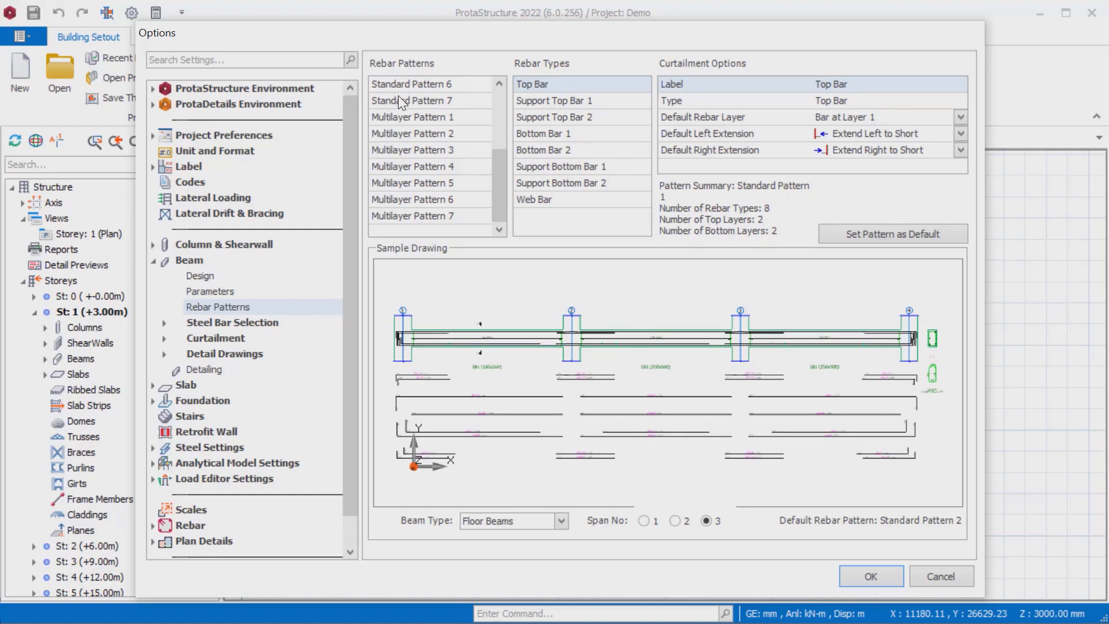
{"action": "scroll", "coordinate": [407, 199], "scroll_direction": "up", "scroll_amount": 3}
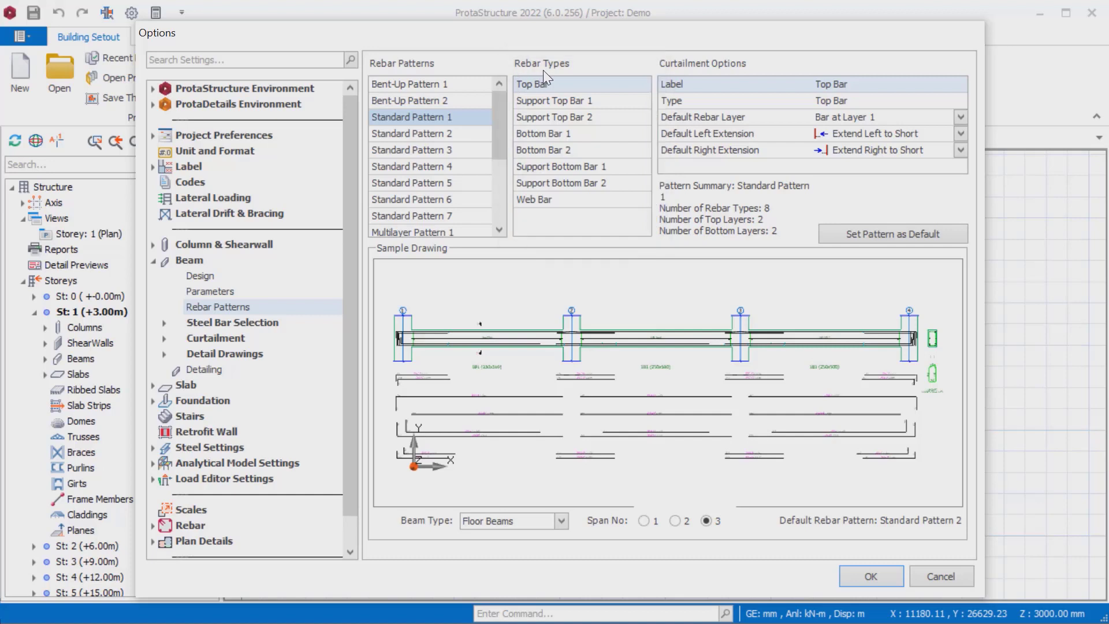
Step: Display the Top Bar curtailment options of Bent-Up Pattern 1 and review its label, type and default rebar layer choices
{"action": "left_click", "coordinate": [454, 86]}
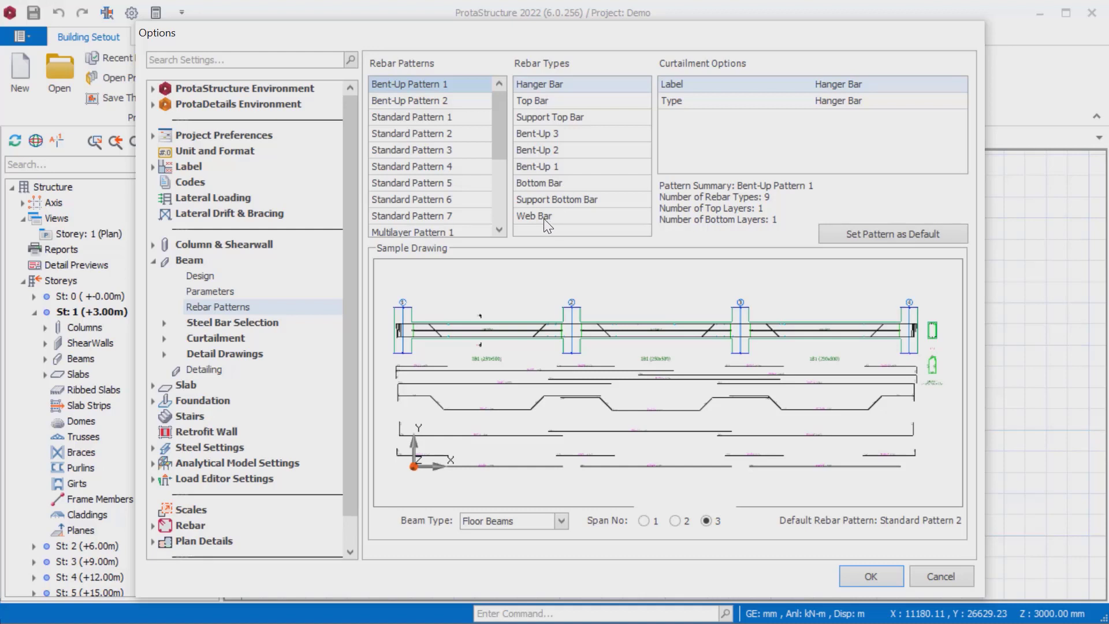
{"action": "left_click", "coordinate": [527, 102]}
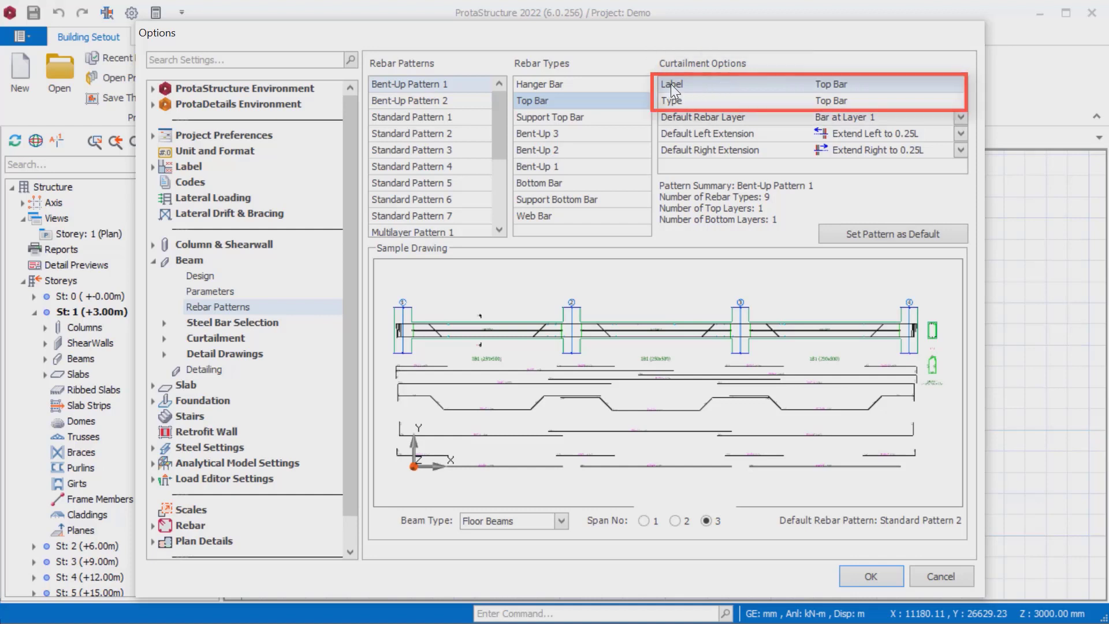
{"action": "left_click", "coordinate": [677, 103]}
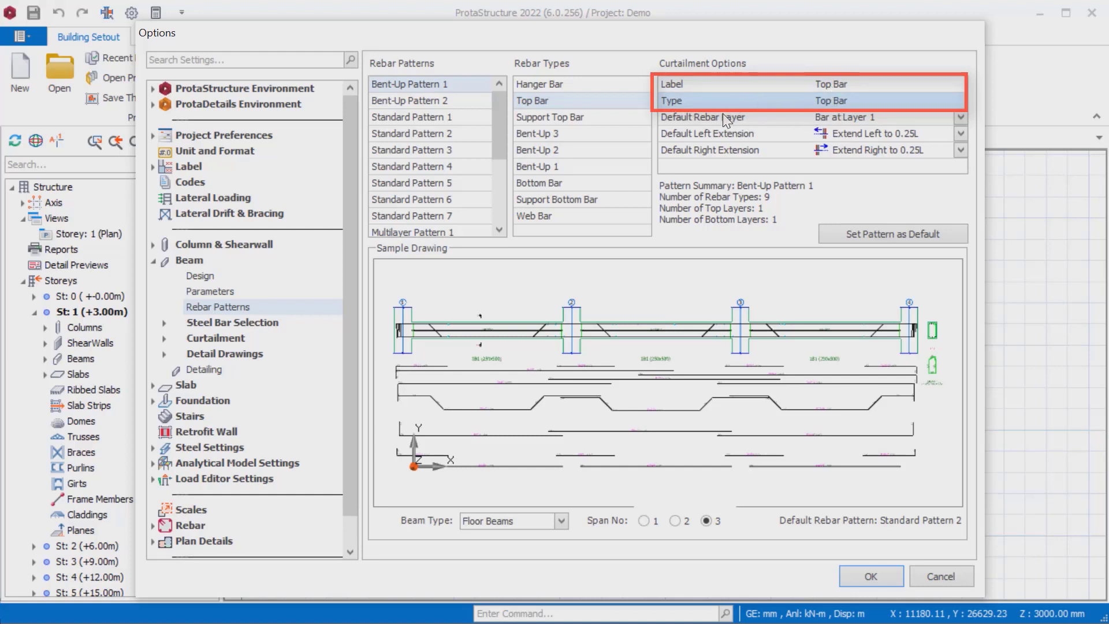
{"action": "left_click", "coordinate": [960, 117]}
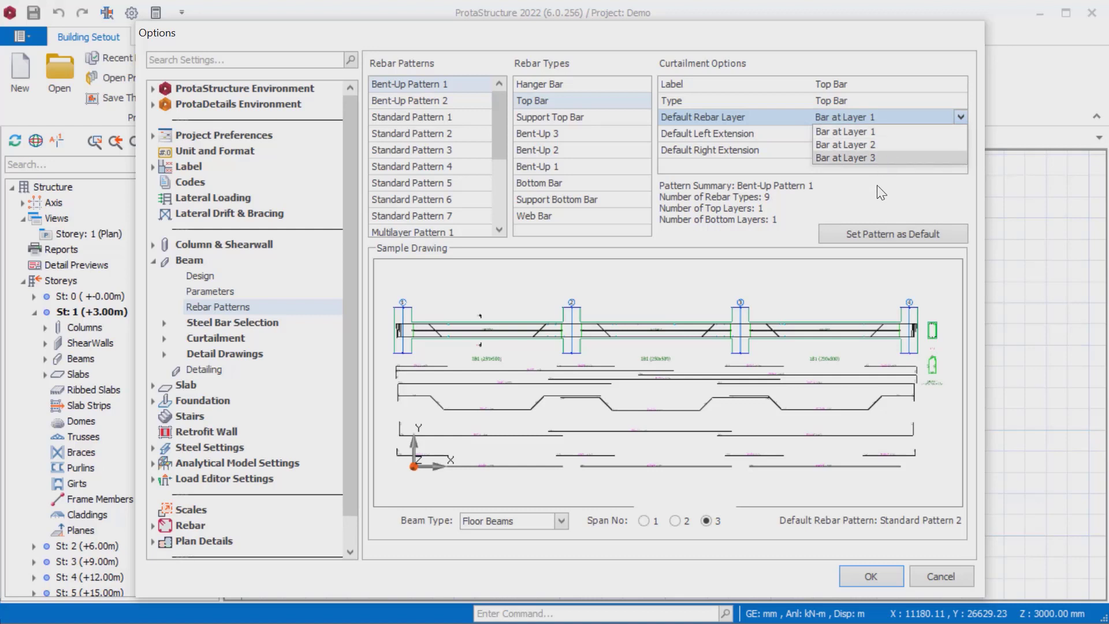
Step: Review the default left and right extension choices for the Top Bar without changing them
{"action": "left_click", "coordinate": [716, 133]}
{"action": "left_click", "coordinate": [962, 133]}
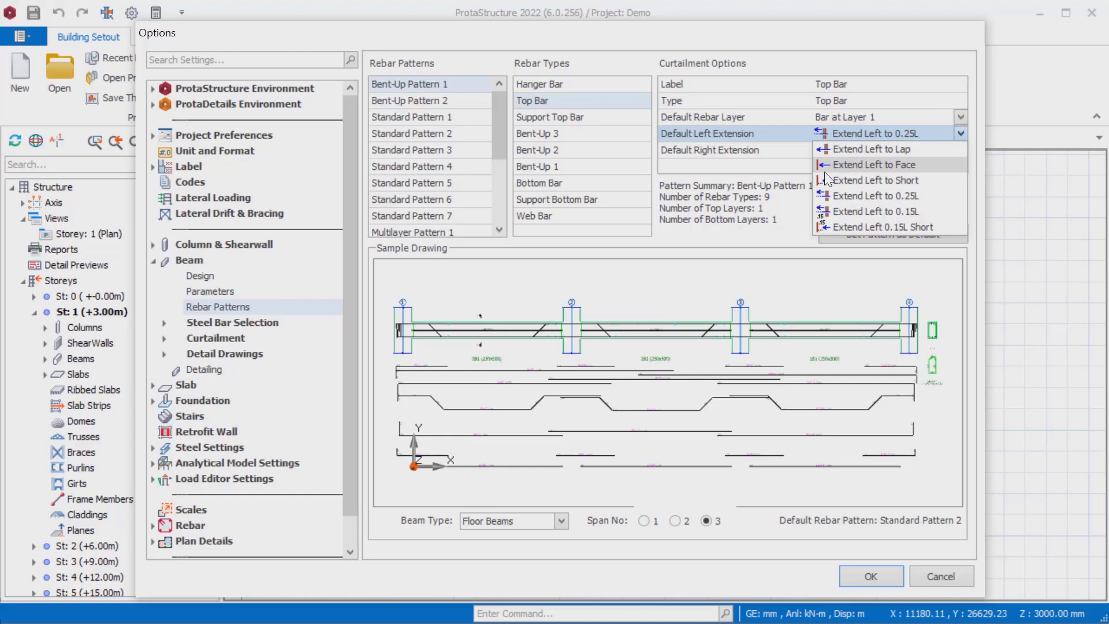
{"action": "left_click", "coordinate": [799, 171]}
{"action": "left_click", "coordinate": [960, 150]}
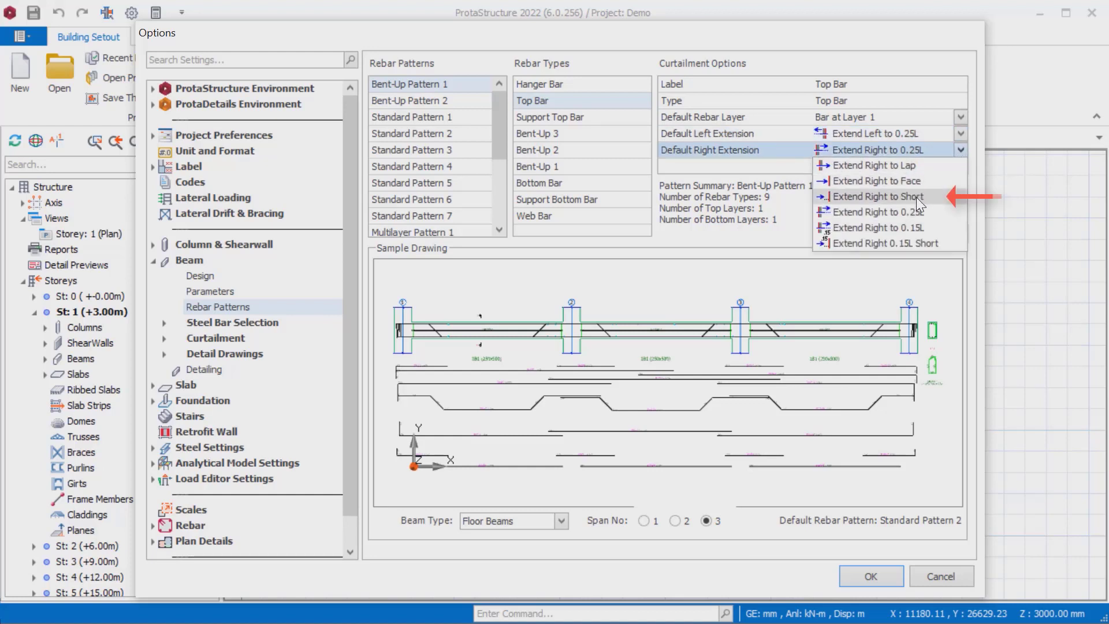
{"action": "left_click", "coordinate": [931, 158]}
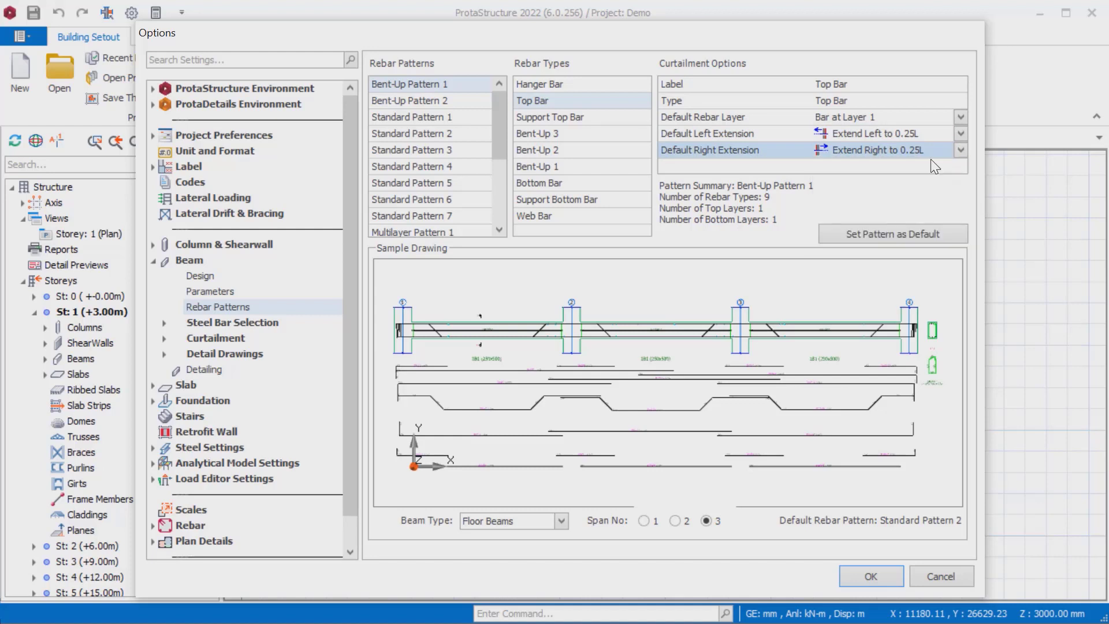
Step: Set the Top Bar's default rebar layer to Bar at Layer 2 in Bent-Up Pattern 1
{"action": "left_click", "coordinate": [960, 117]}
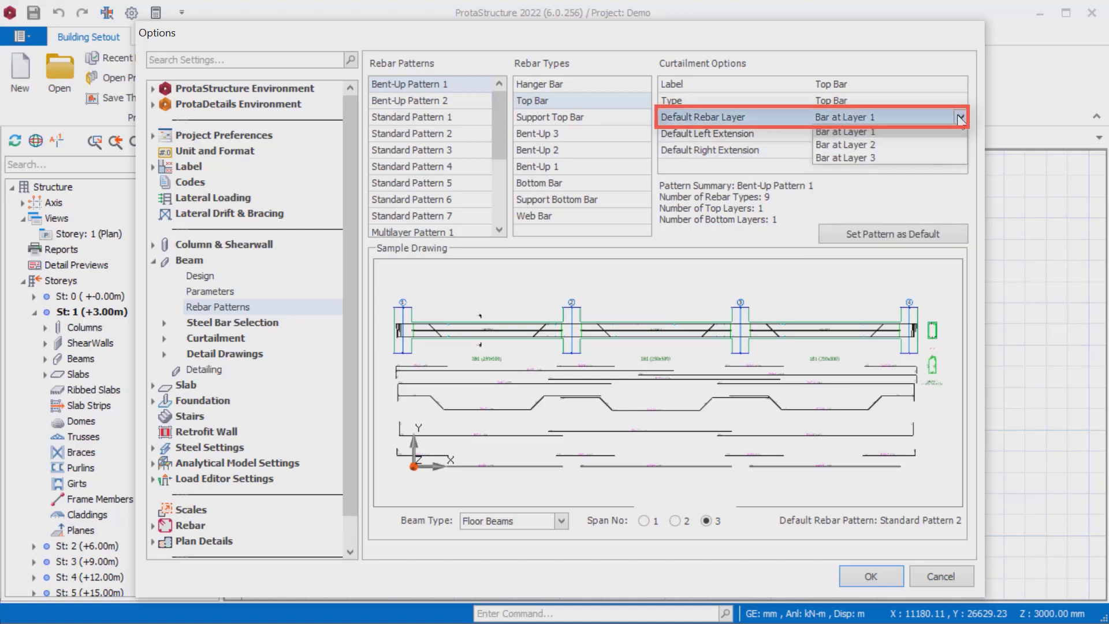
{"action": "left_click", "coordinate": [859, 144]}
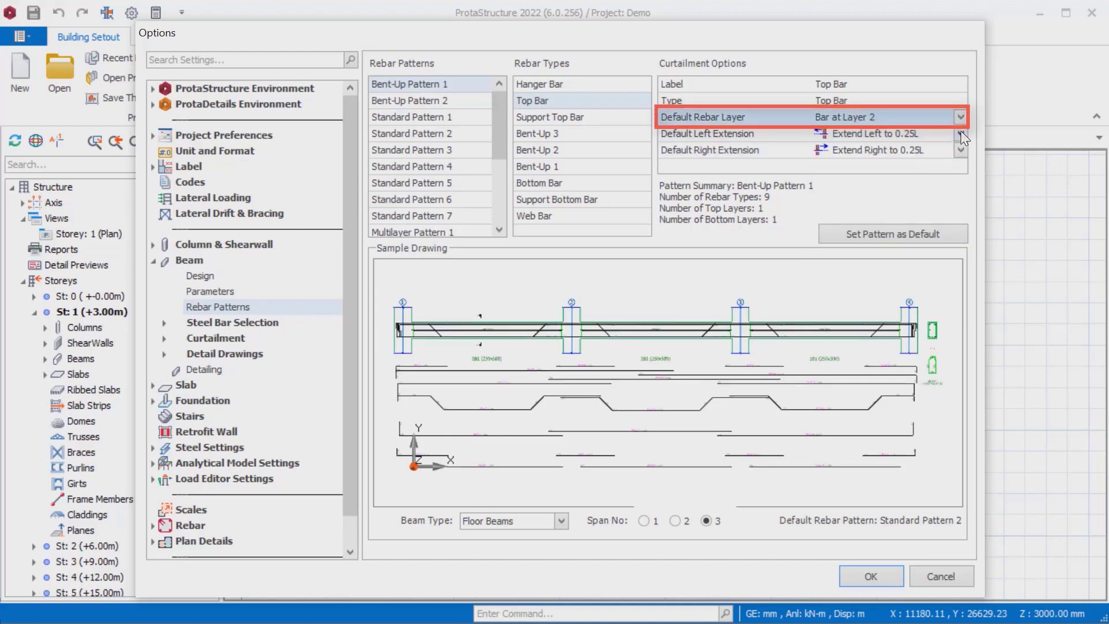
{"action": "left_click", "coordinate": [962, 132]}
{"action": "left_click", "coordinate": [949, 133]}
Step: Review the Top Bar's default rebar layer choices in Bent-Up Pattern 1 and preview Standard Patterns 1 to 4
{"action": "left_click", "coordinate": [961, 117]}
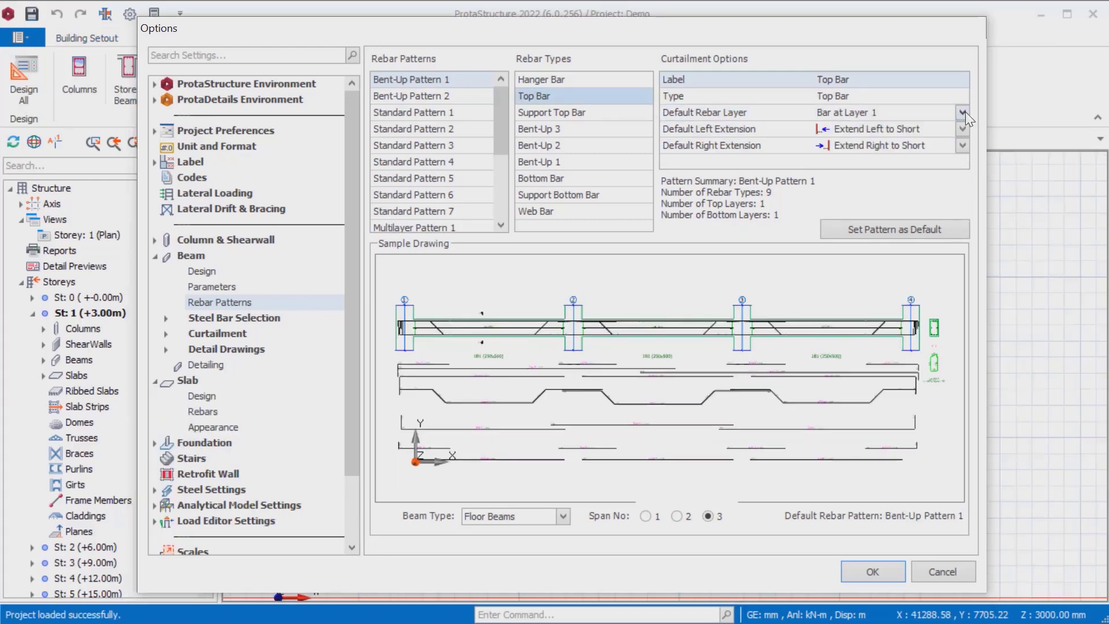
{"action": "left_click", "coordinate": [962, 116]}
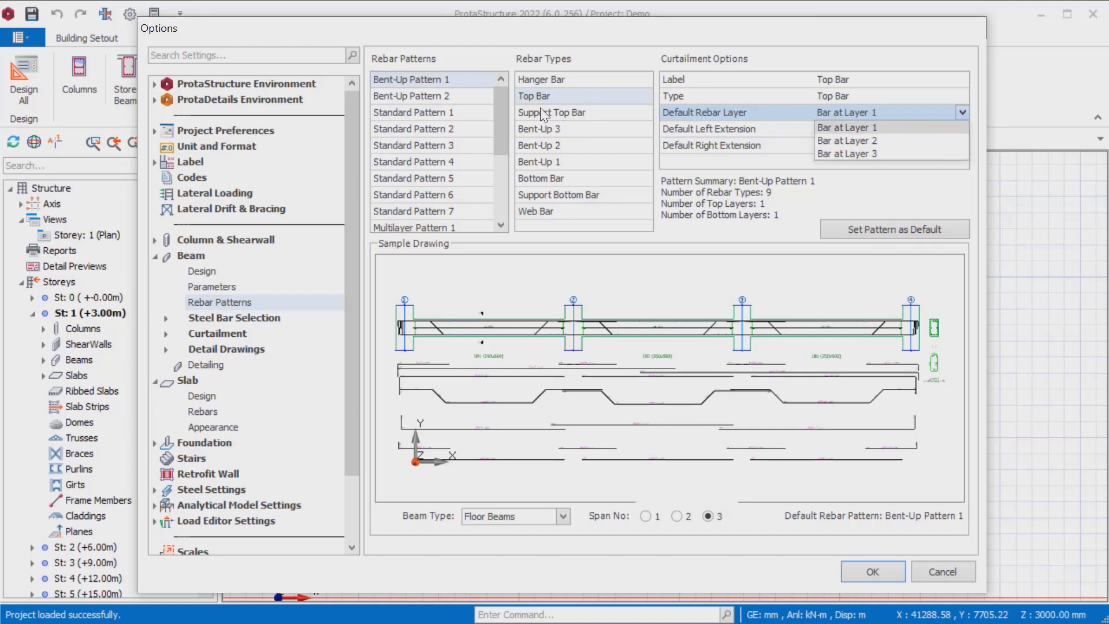
{"action": "left_click", "coordinate": [457, 112]}
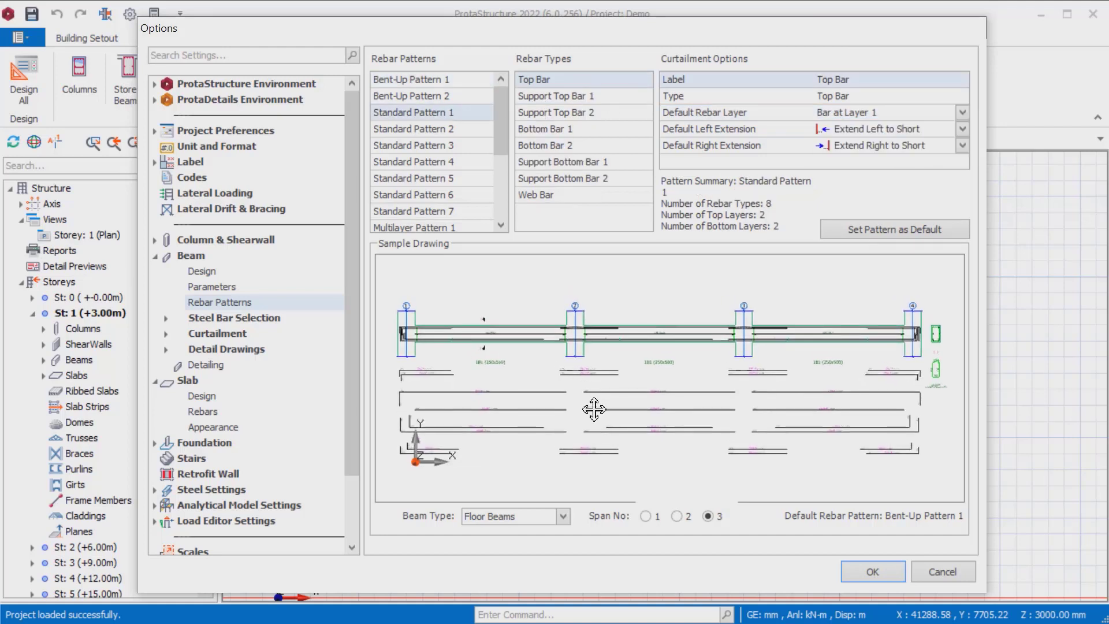
{"action": "left_click", "coordinate": [438, 127]}
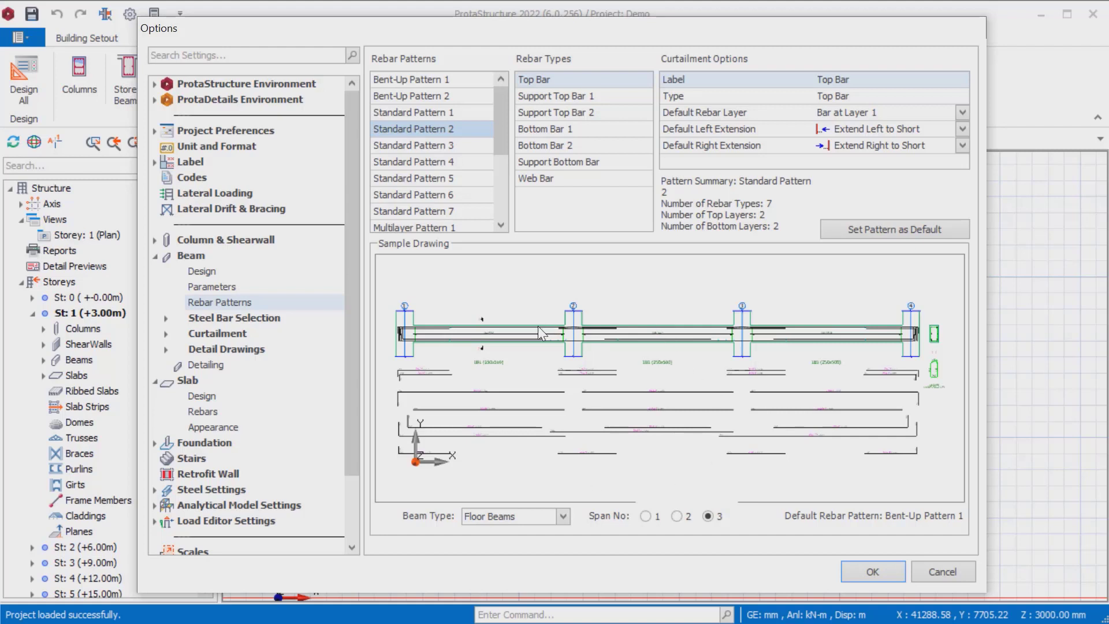
{"action": "left_click", "coordinate": [454, 146]}
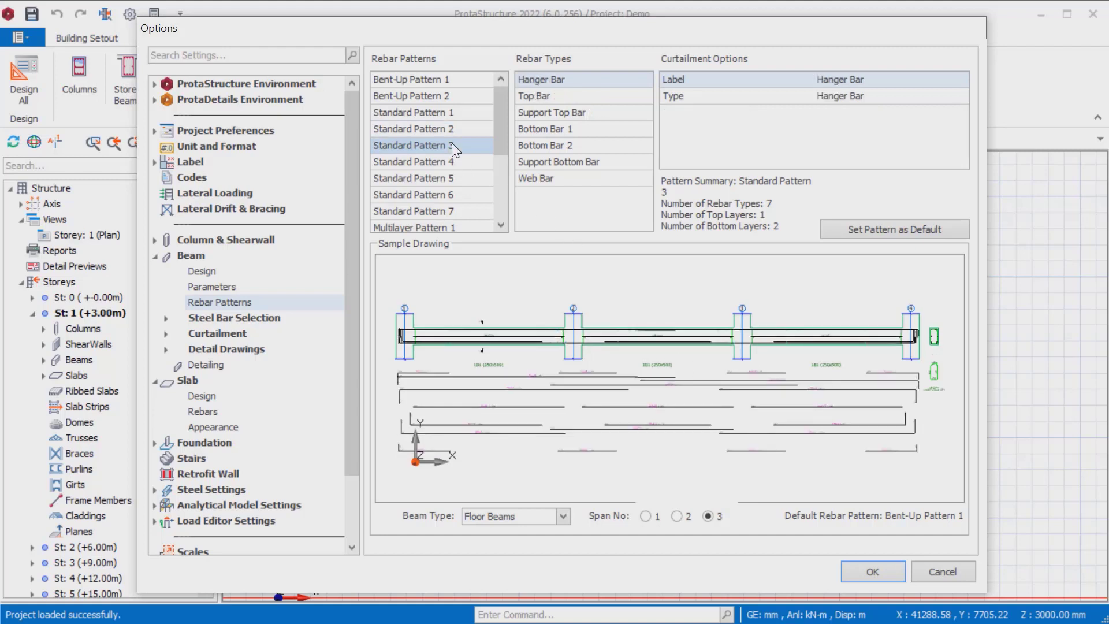
{"action": "left_click", "coordinate": [448, 161]}
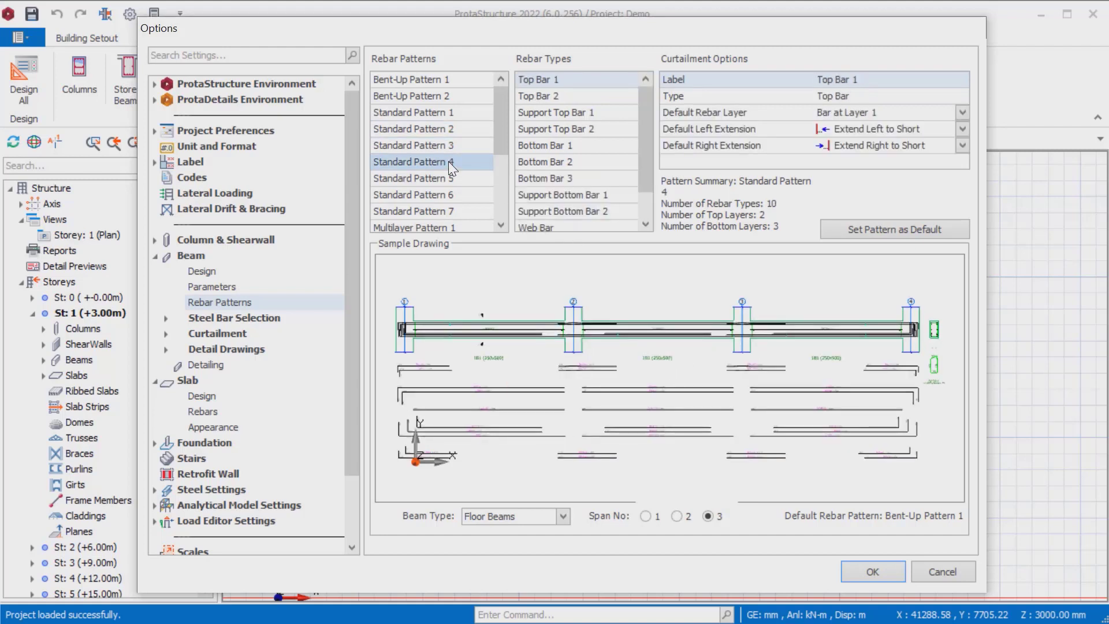
Step: Preview the rebar types and sample drawings of Multilayer Patterns 1, 2, 3 and 7
{"action": "scroll", "coordinate": [448, 161], "scroll_direction": "down", "scroll_amount": 1}
{"action": "left_click", "coordinate": [449, 190]}
{"action": "scroll", "coordinate": [442, 176], "scroll_direction": "down", "scroll_amount": 2}
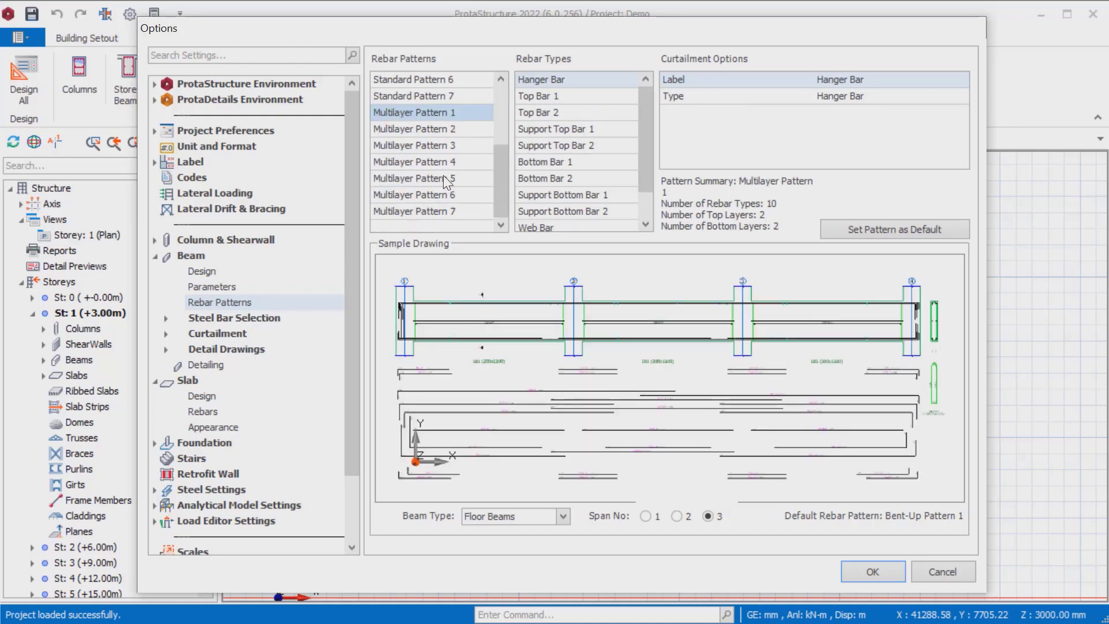
{"action": "left_click", "coordinate": [446, 131]}
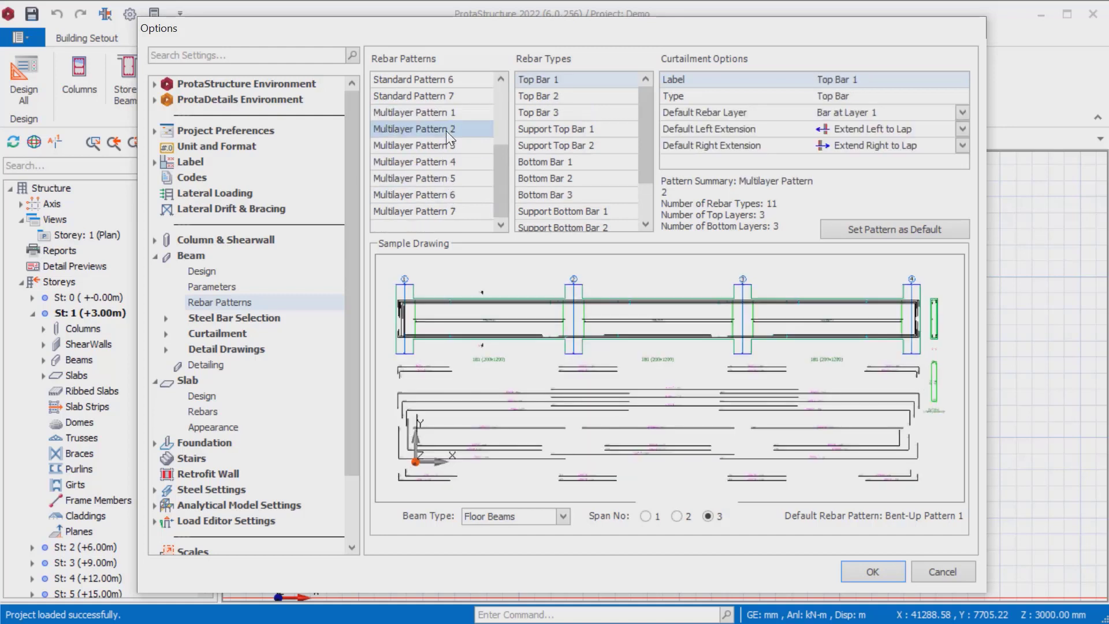
{"action": "left_click", "coordinate": [443, 150]}
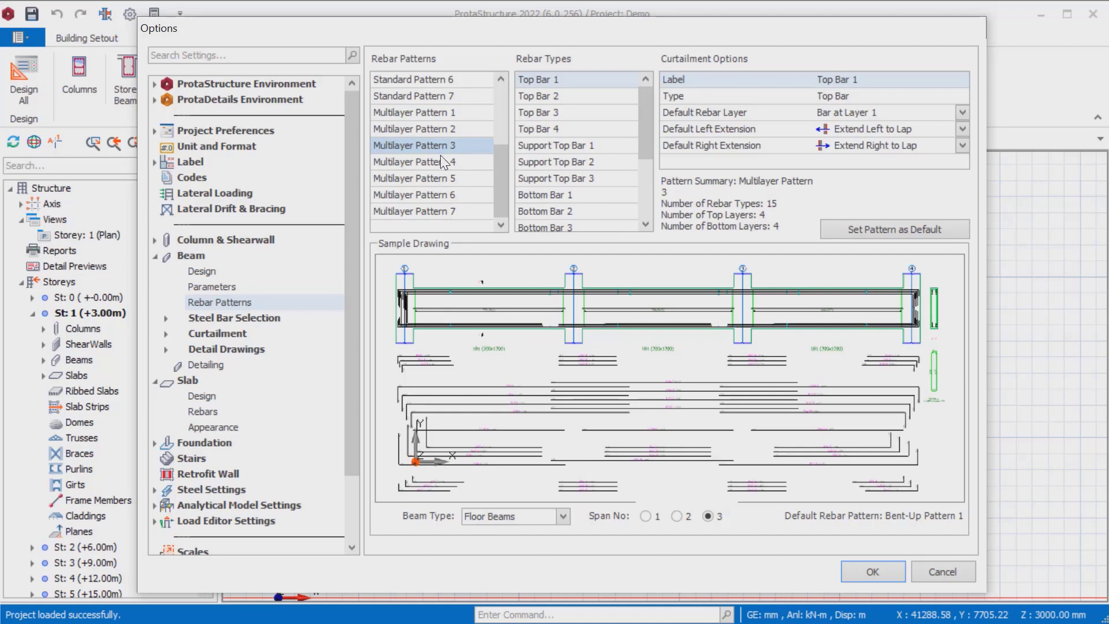
{"action": "left_click", "coordinate": [442, 212]}
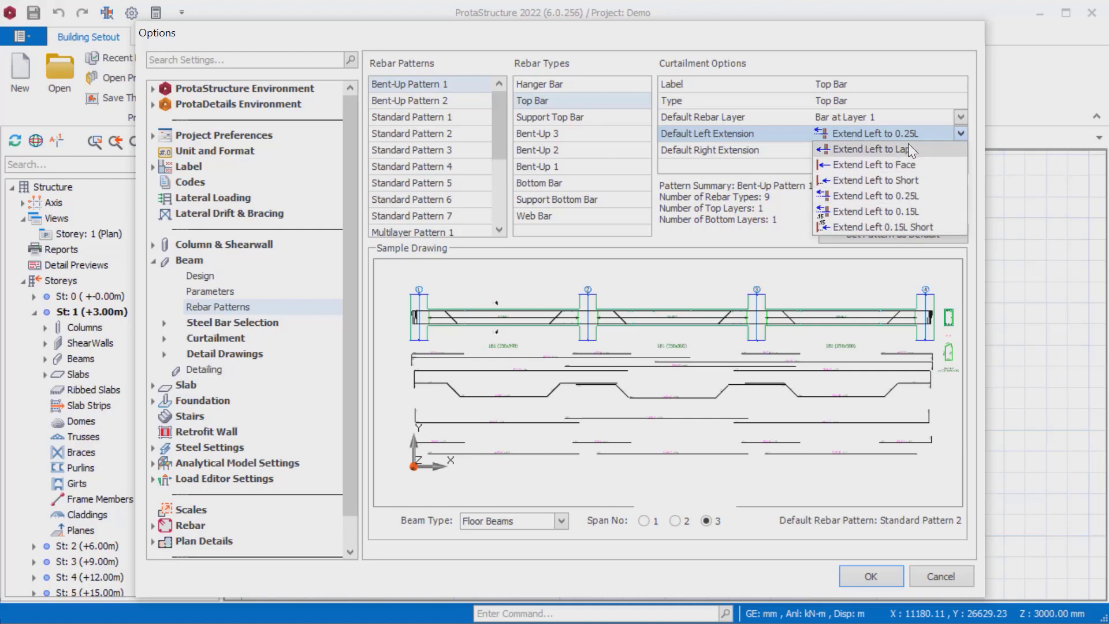
Step: Try Extend Left to Face and 0.25L for Bent-Up Pattern 1's Top Bar, ending with Extend Left 0.15L Short as its default left extension
{"action": "left_click", "coordinate": [903, 166]}
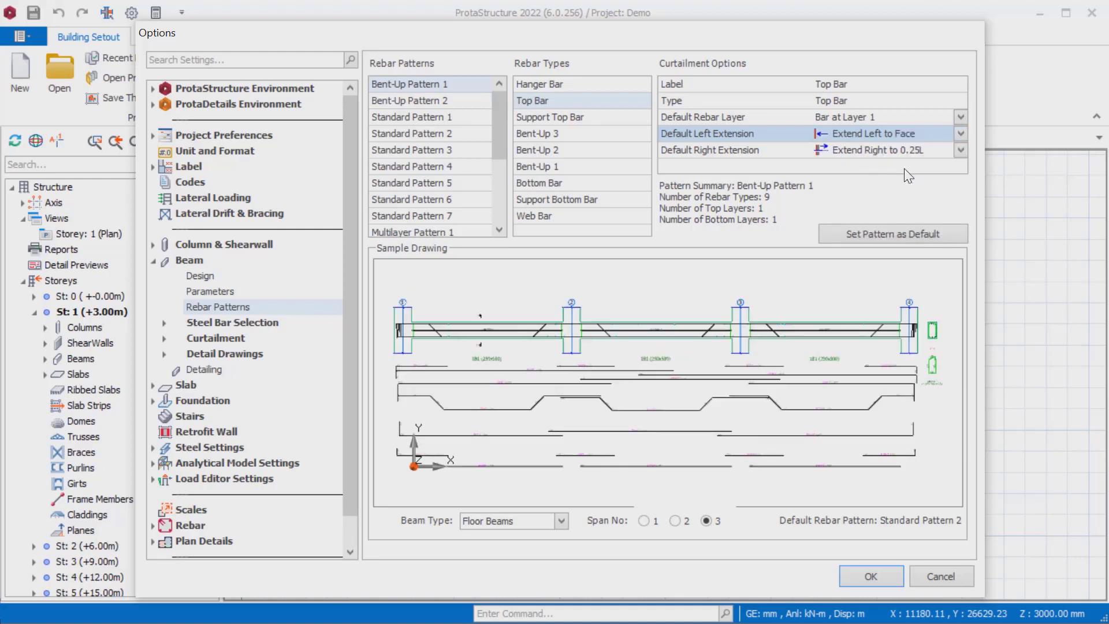
{"action": "left_click", "coordinate": [959, 134]}
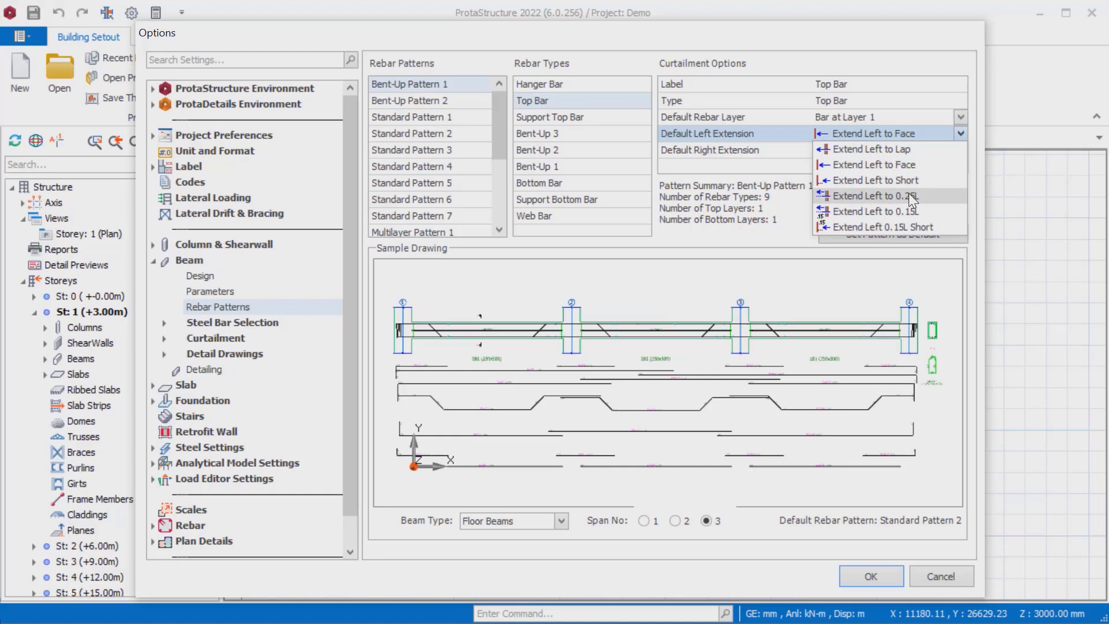
{"action": "left_click", "coordinate": [910, 195]}
{"action": "left_click", "coordinate": [962, 136]}
{"action": "left_click", "coordinate": [921, 227]}
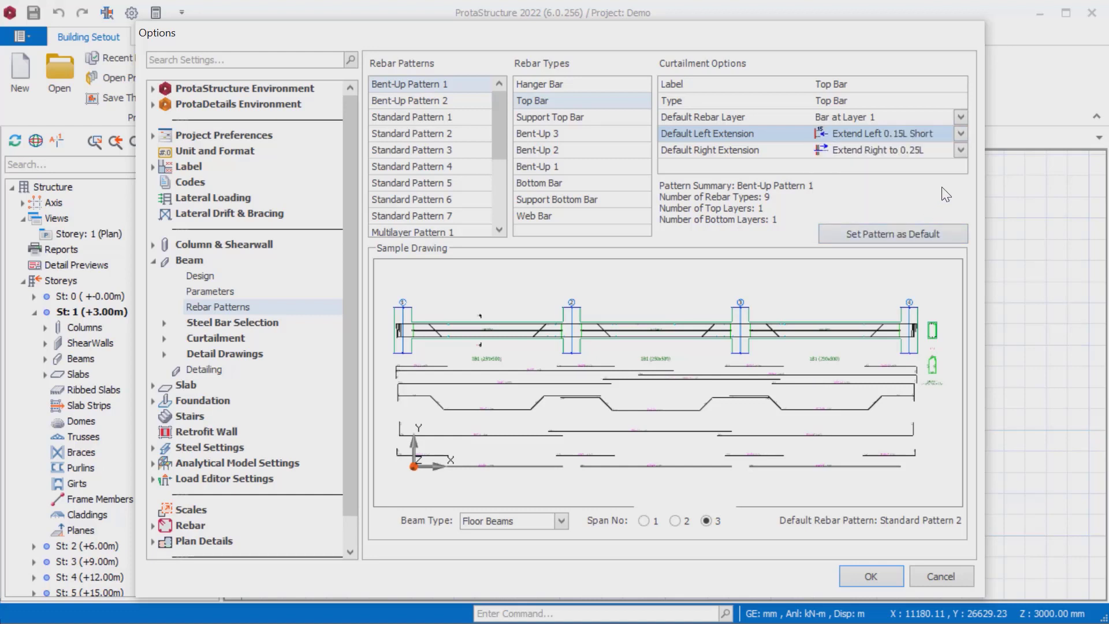
Step: Set the Top Bar's default right extension to Extend Right to Short and accept the settings
{"action": "left_click", "coordinate": [961, 150]}
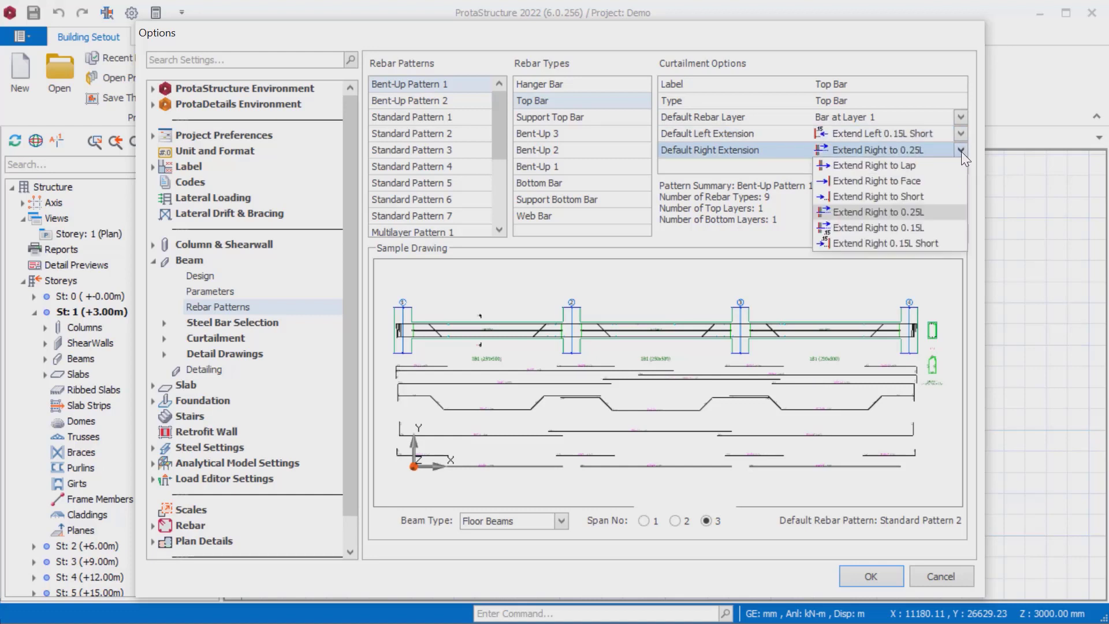
{"action": "left_click", "coordinate": [911, 196]}
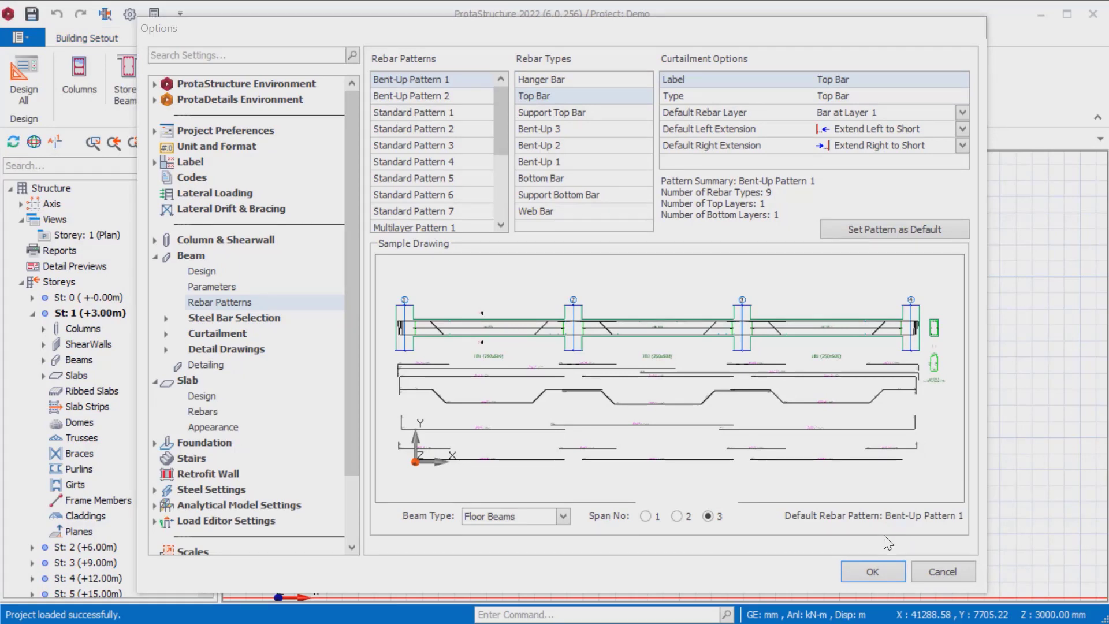
{"action": "left_click", "coordinate": [870, 573]}
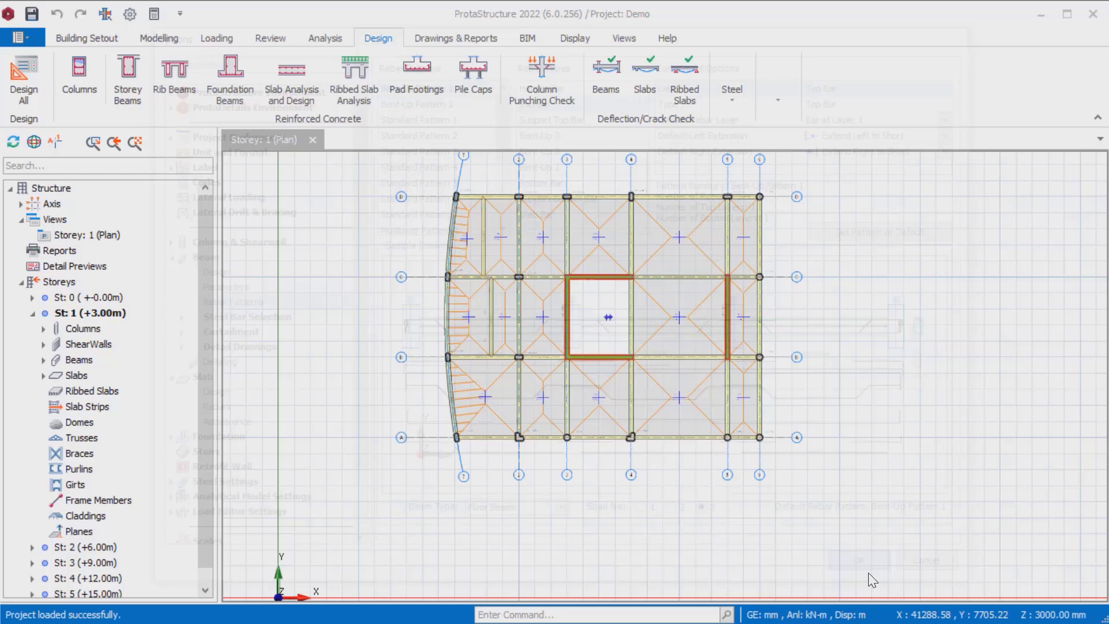
Step: Run the building analysis with only Beam Reinforcement Design included as batch design, and close the analysis window
{"action": "left_click", "coordinate": [326, 37]}
{"action": "left_click", "coordinate": [69, 74]}
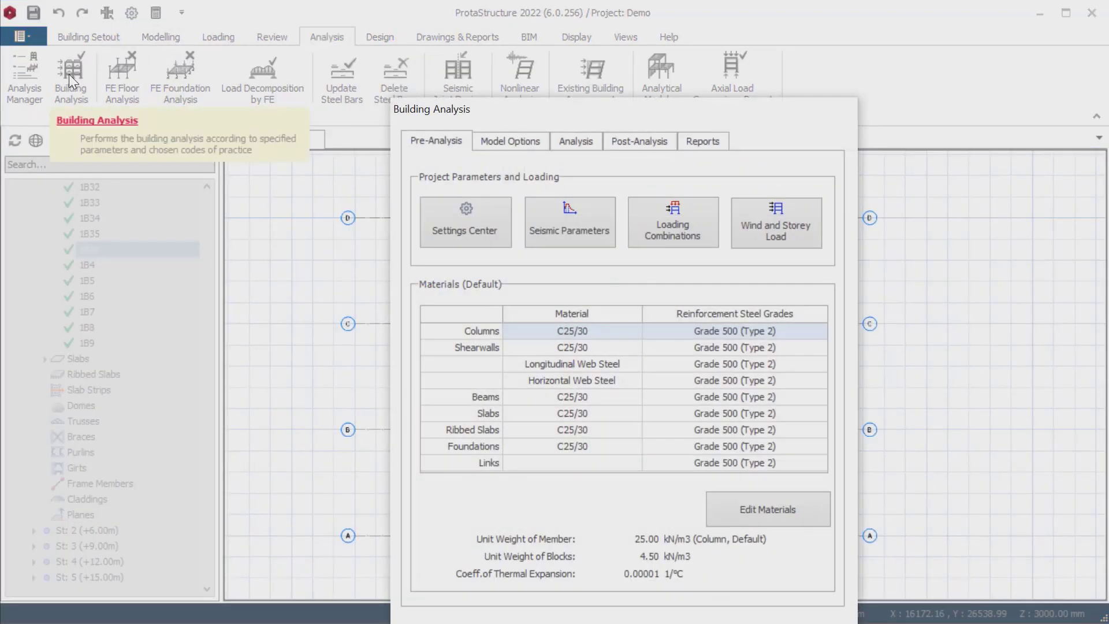
{"action": "left_click_drag", "start_coordinate": [490, 121], "coordinate": [384, 22]}
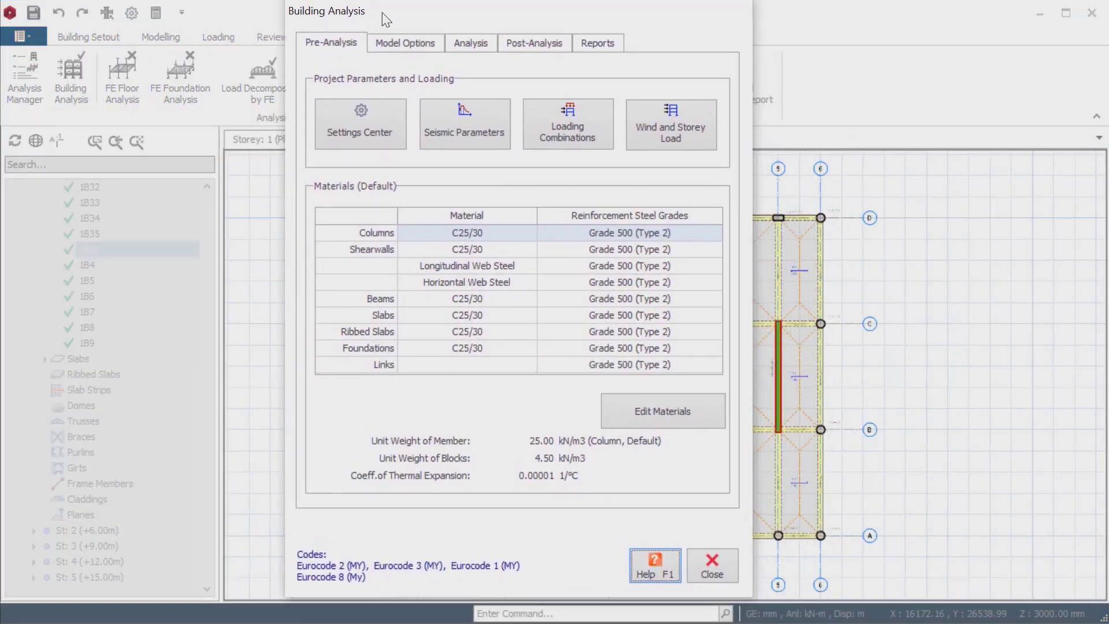
{"action": "left_click", "coordinate": [481, 43]}
{"action": "left_click", "coordinate": [548, 84]}
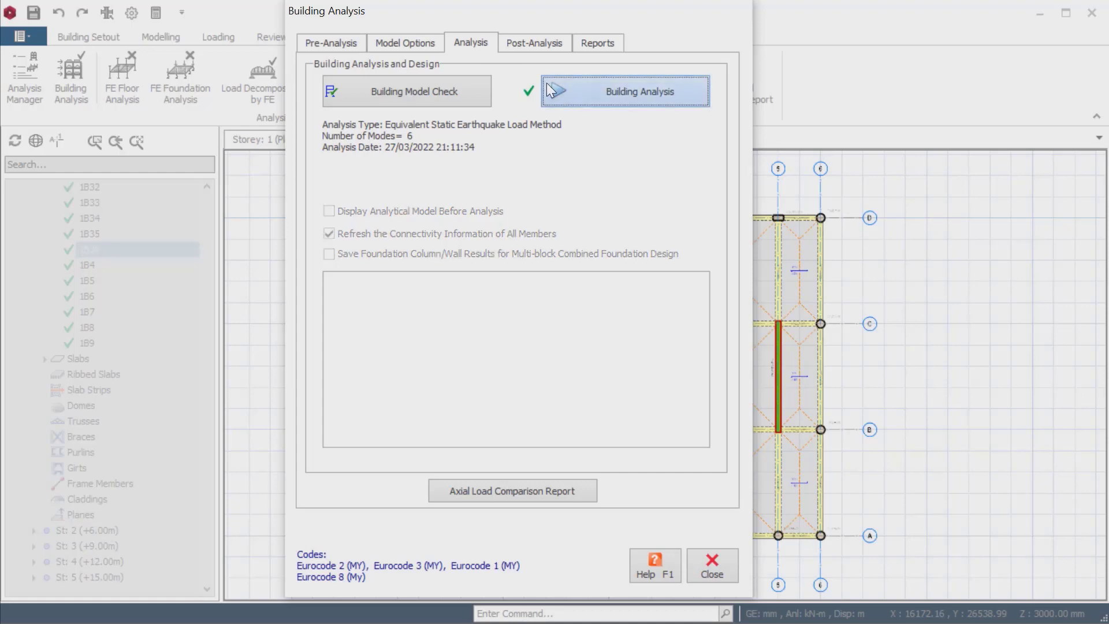
{"action": "left_click", "coordinate": [419, 274]}
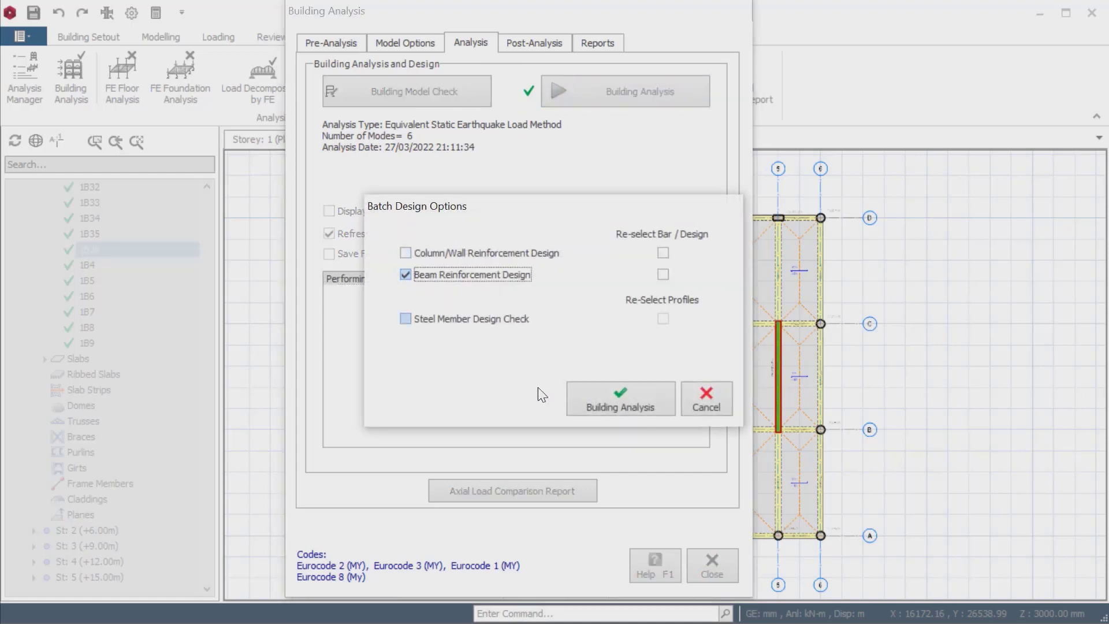
{"action": "left_click", "coordinate": [601, 408]}
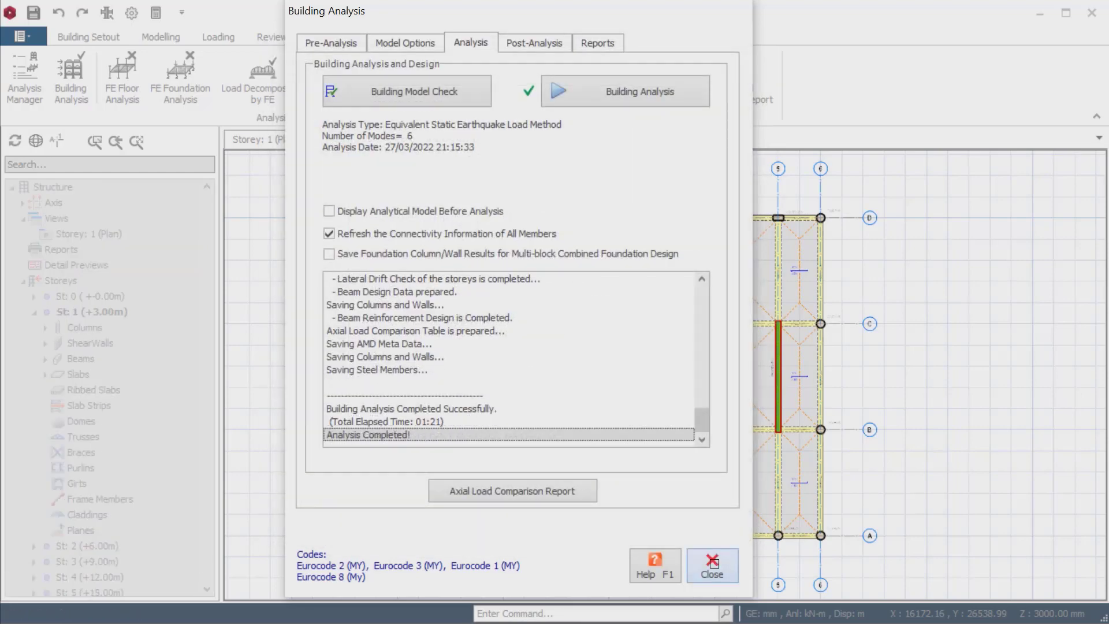
{"action": "left_click", "coordinate": [714, 563]}
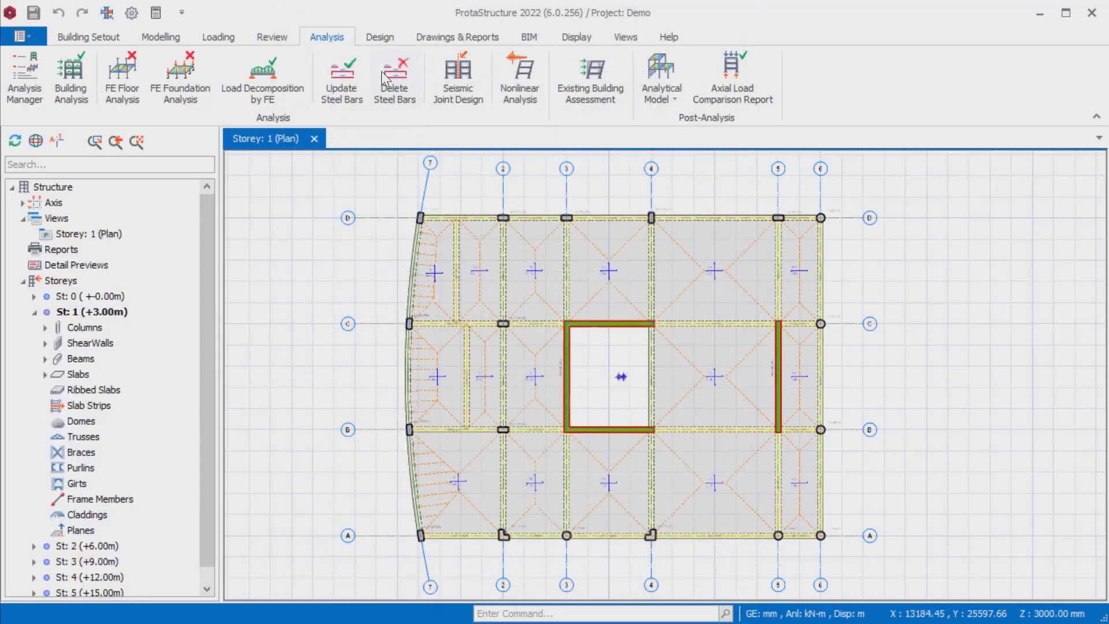
Step: Open the Storey Beam Section Design and Detailing window and move it slightly
{"action": "left_click", "coordinate": [370, 37]}
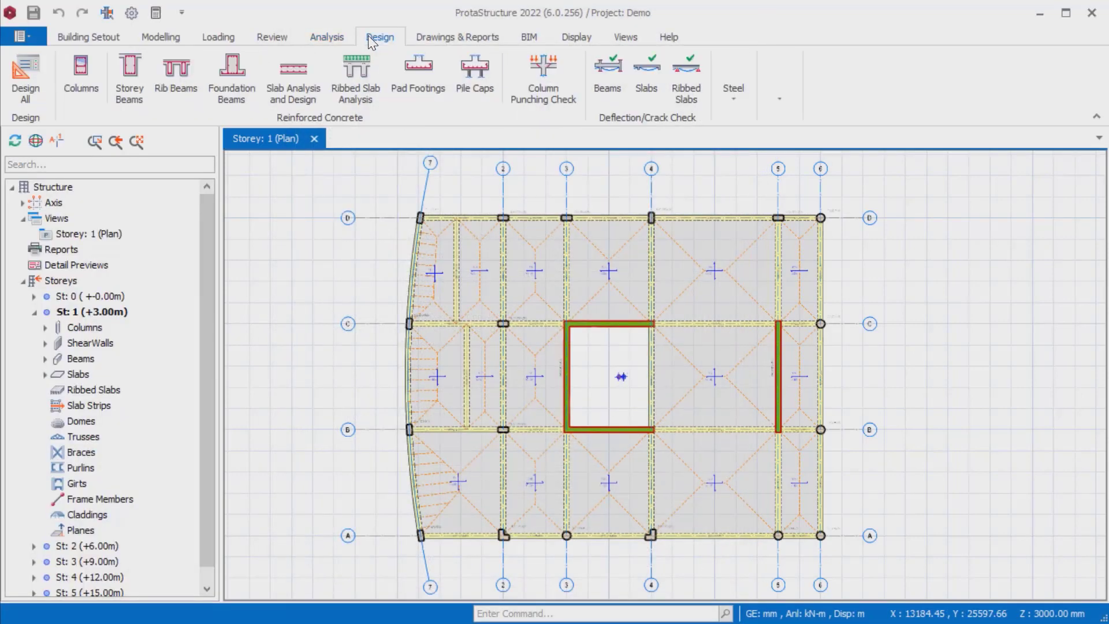
{"action": "left_click", "coordinate": [130, 85]}
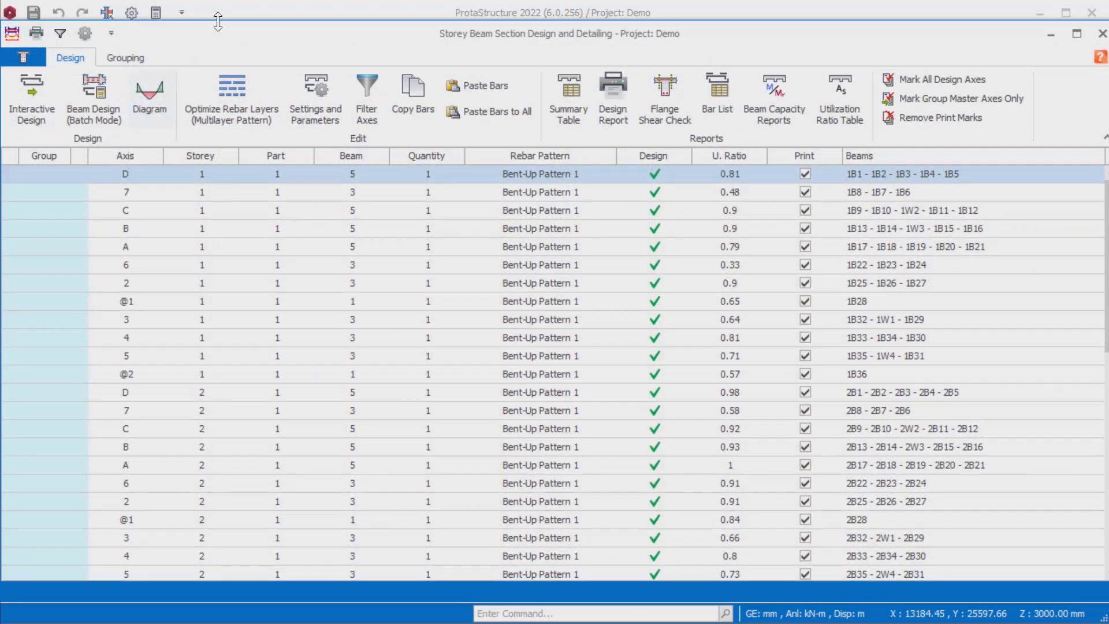
{"action": "left_click_drag", "start_coordinate": [217, 28], "coordinate": [227, 18]}
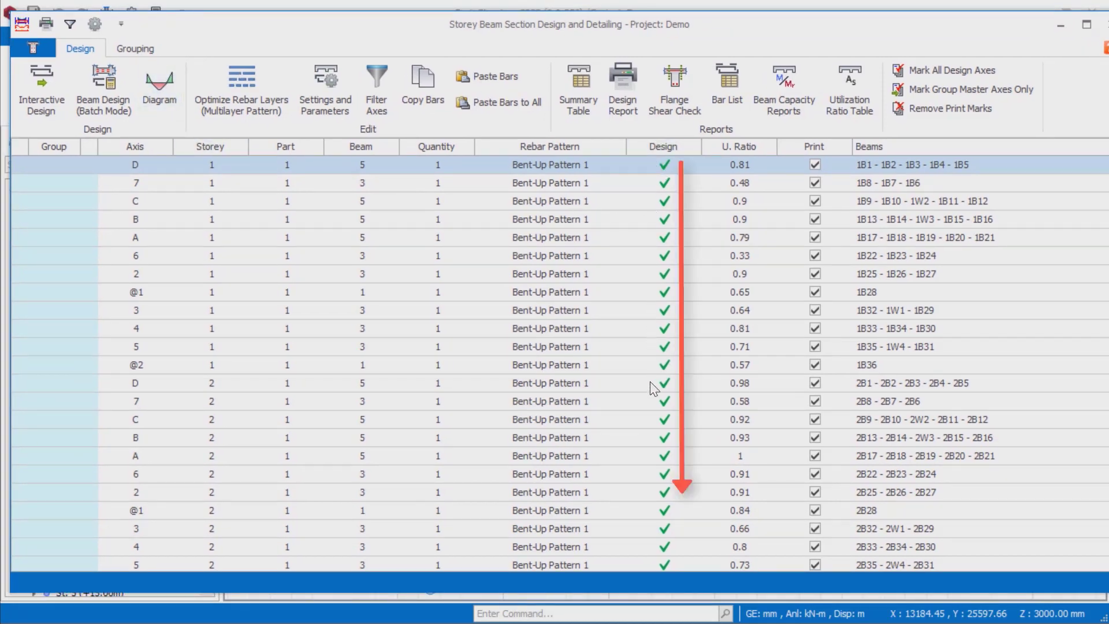
Step: Review the design status of the beam axes across the storeys and the batch beam design's reinforcement selection options, without calculating
{"action": "scroll", "coordinate": [652, 526], "scroll_direction": "down", "scroll_amount": 6}
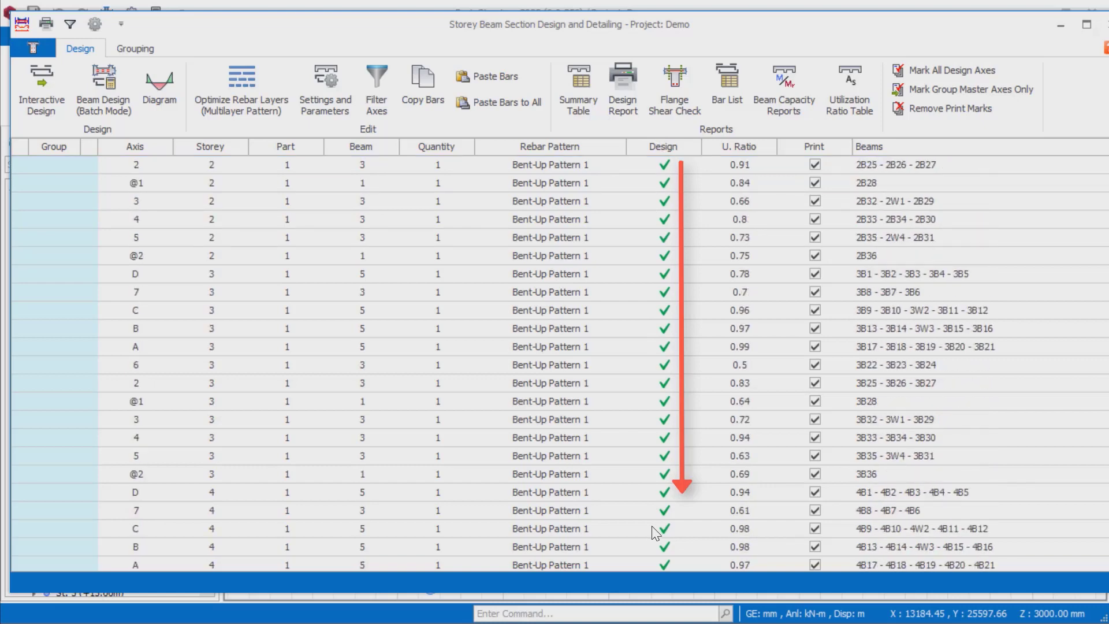
{"action": "scroll", "coordinate": [653, 530], "scroll_direction": "up", "scroll_amount": 4}
{"action": "scroll", "coordinate": [652, 527], "scroll_direction": "up", "scroll_amount": 2}
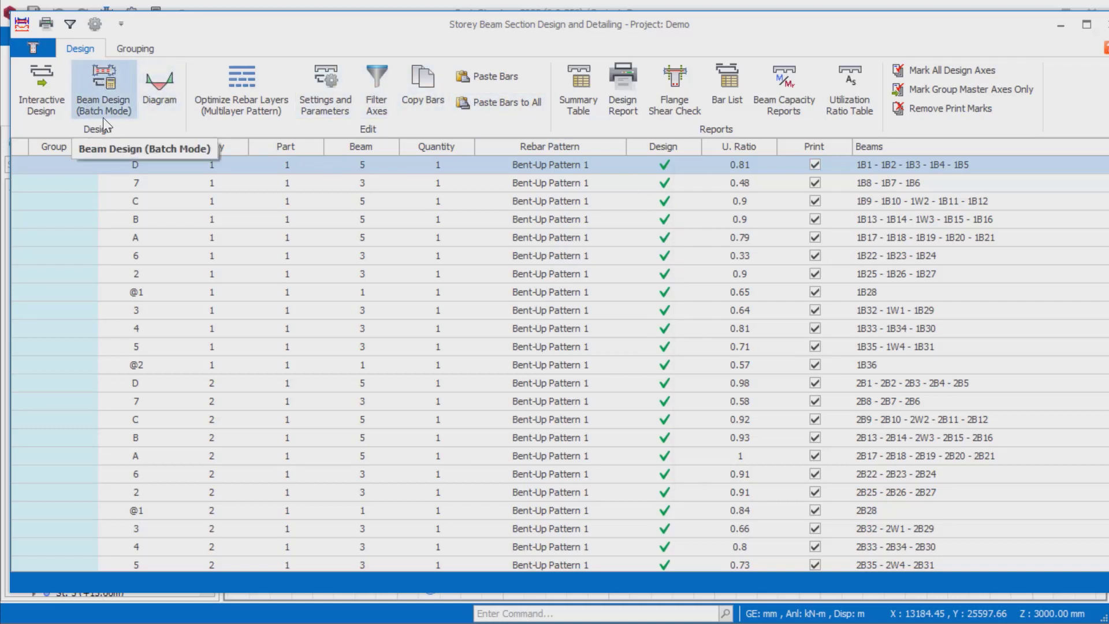
{"action": "left_click", "coordinate": [99, 87]}
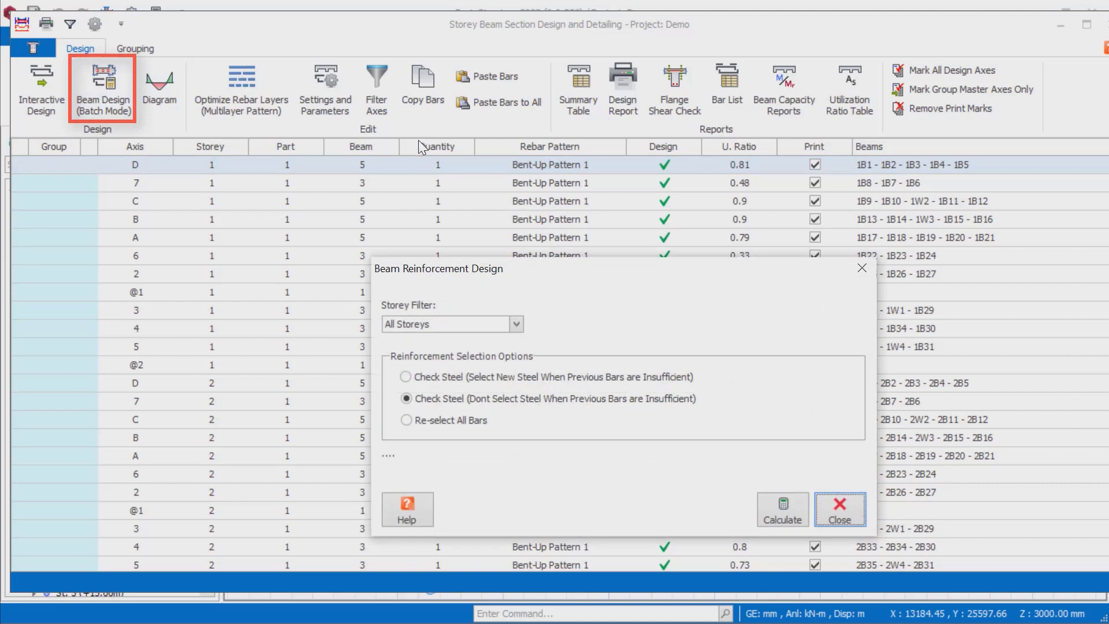
{"action": "left_click", "coordinate": [831, 506]}
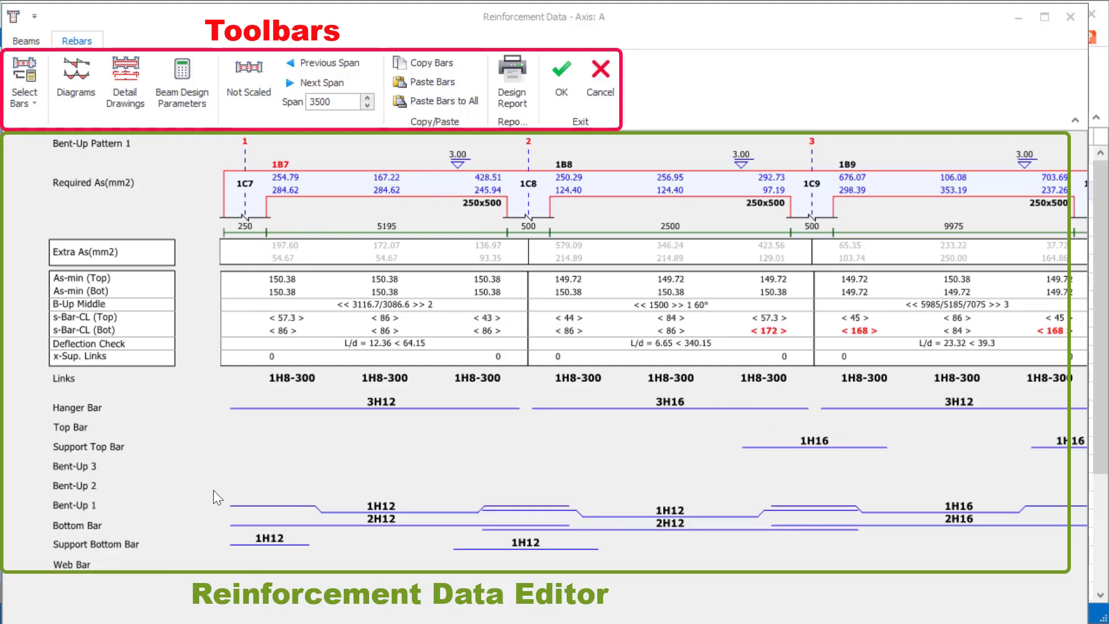
Step: Examine the rebar patterns available for selecting bars on axis A, including the multilayer patterns
{"action": "left_click", "coordinate": [29, 103]}
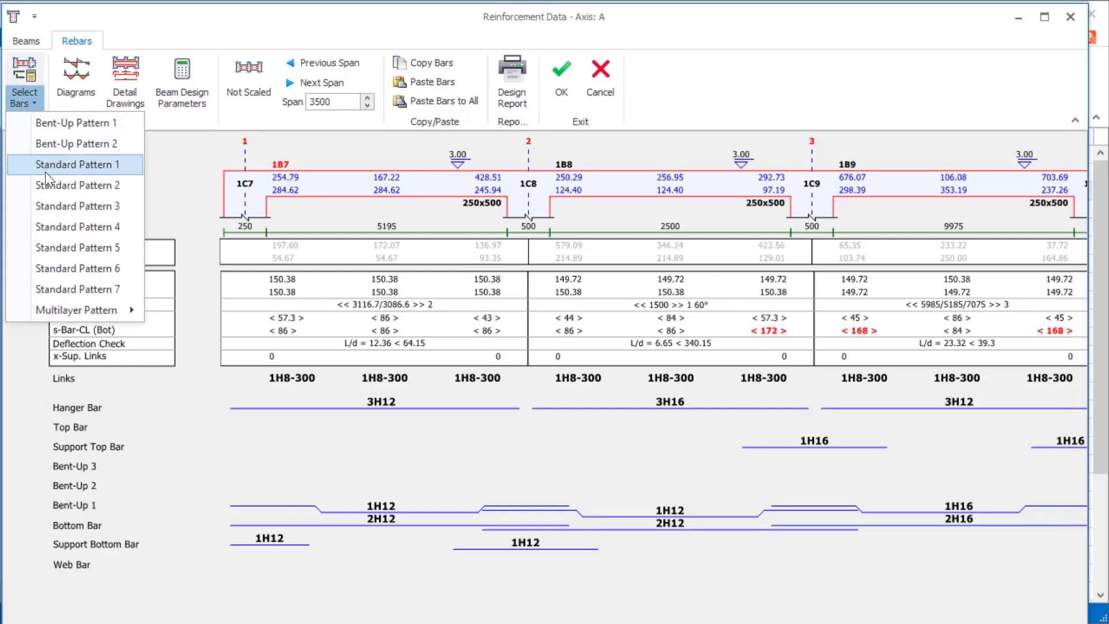
{"action": "mouse_move", "coordinate": [40, 308]}
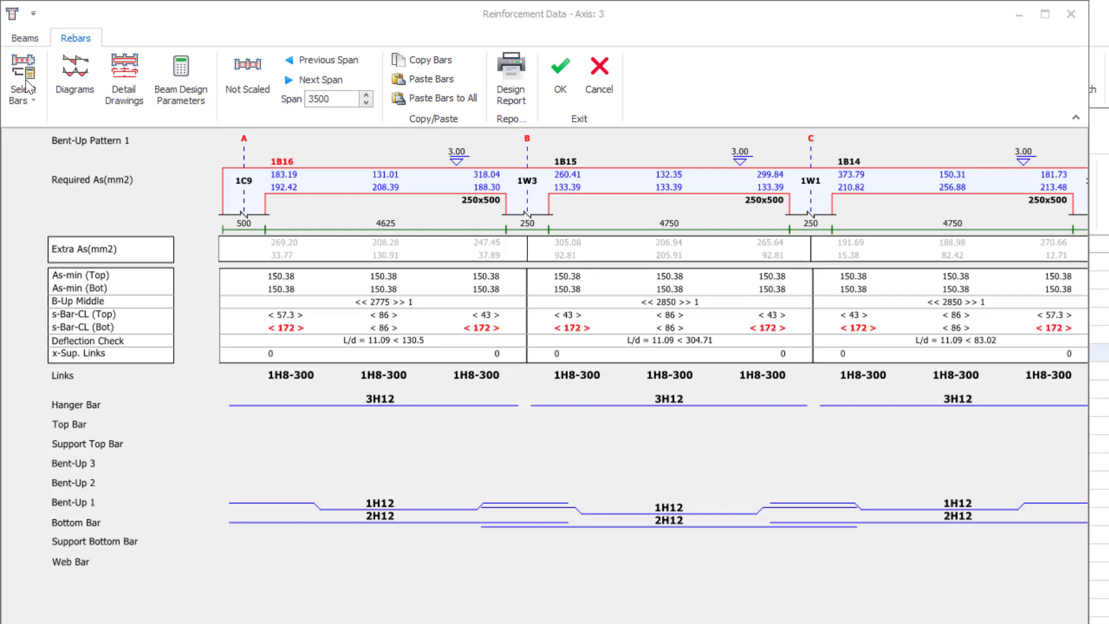
Step: Reselect the bars of axis 3 using Bent-Up Pattern 2, and again using Standard Pattern 1
{"action": "left_click", "coordinate": [24, 96]}
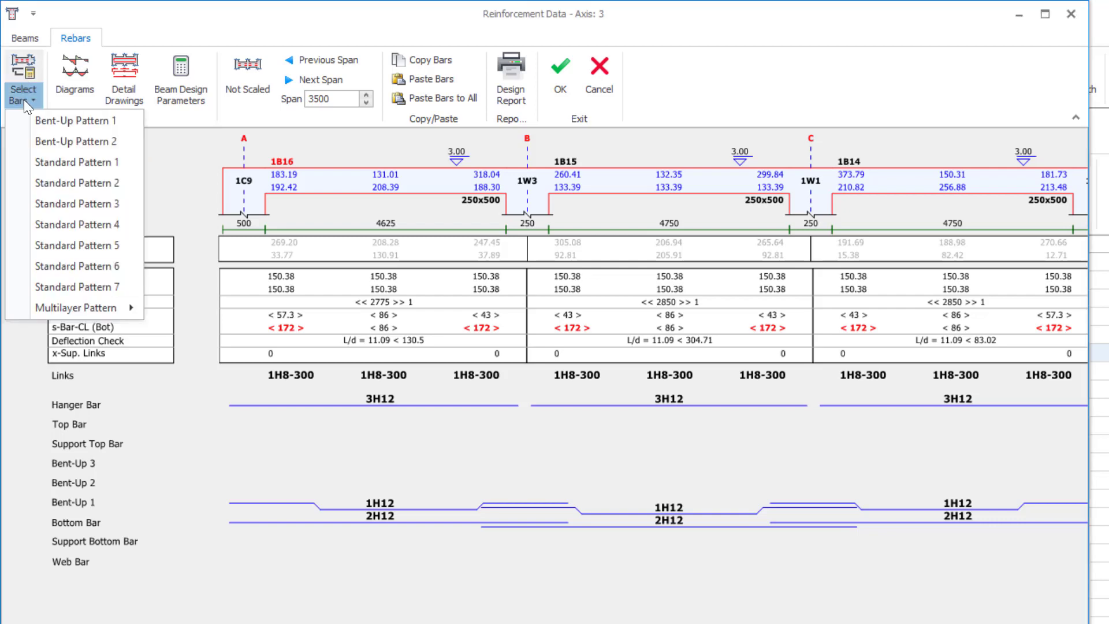
{"action": "left_click", "coordinate": [55, 141]}
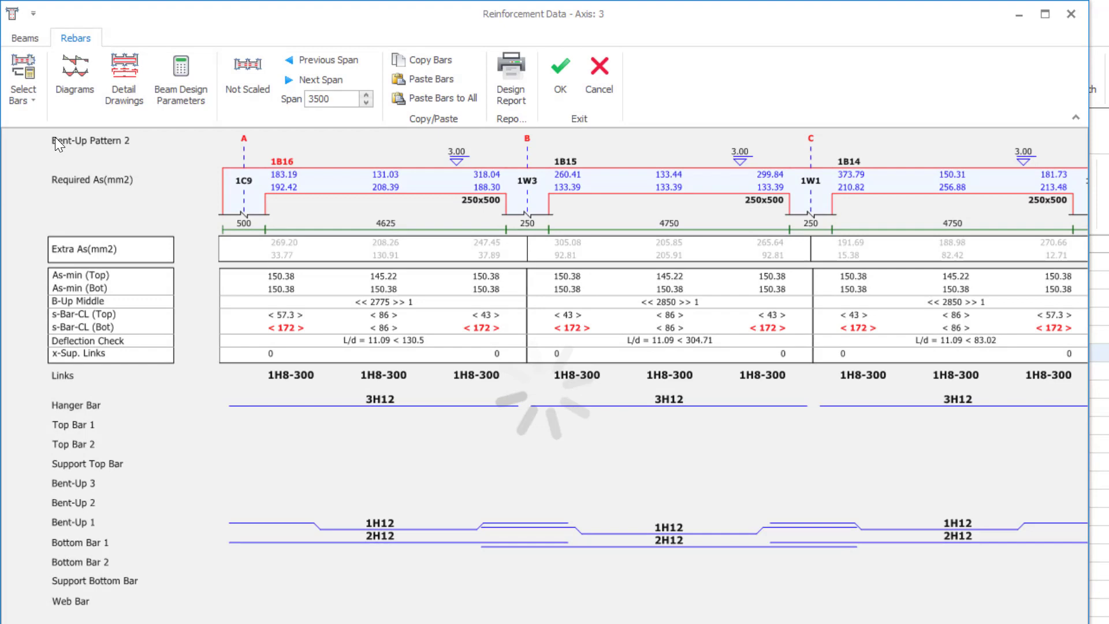
{"action": "left_click", "coordinate": [24, 96]}
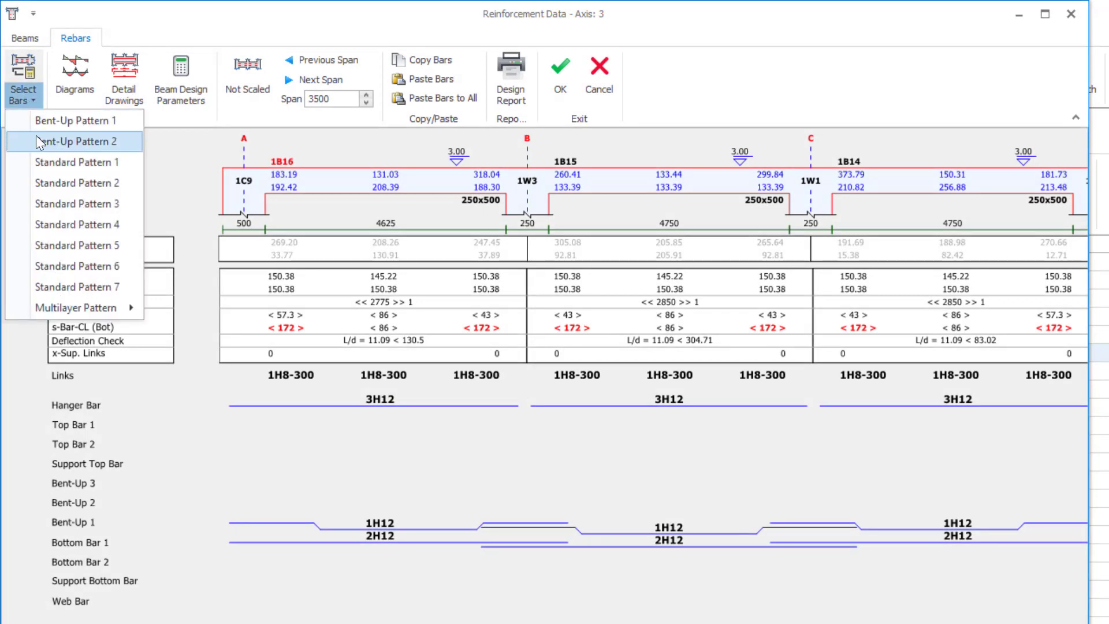
{"action": "left_click", "coordinate": [40, 165]}
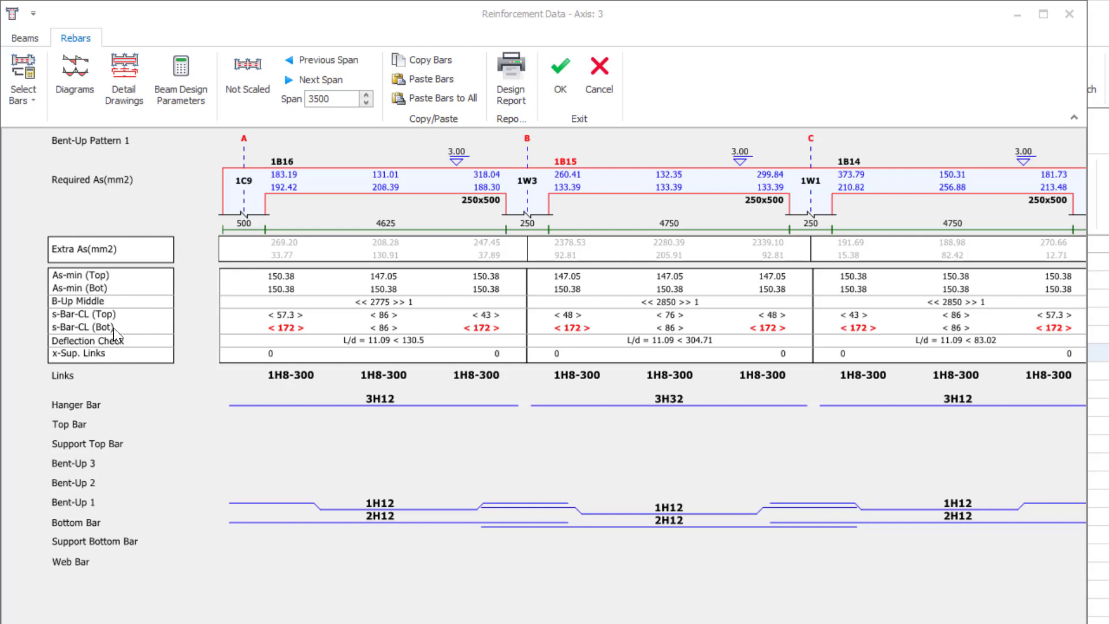
Step: Try a 1H8 top bar in span 1B15 and 2H8 hanger bars in span 1B16 of axis 3, and close the reinforcement data without saving
{"action": "scroll", "coordinate": [335, 251], "scroll_direction": "right", "scroll_amount": 1}
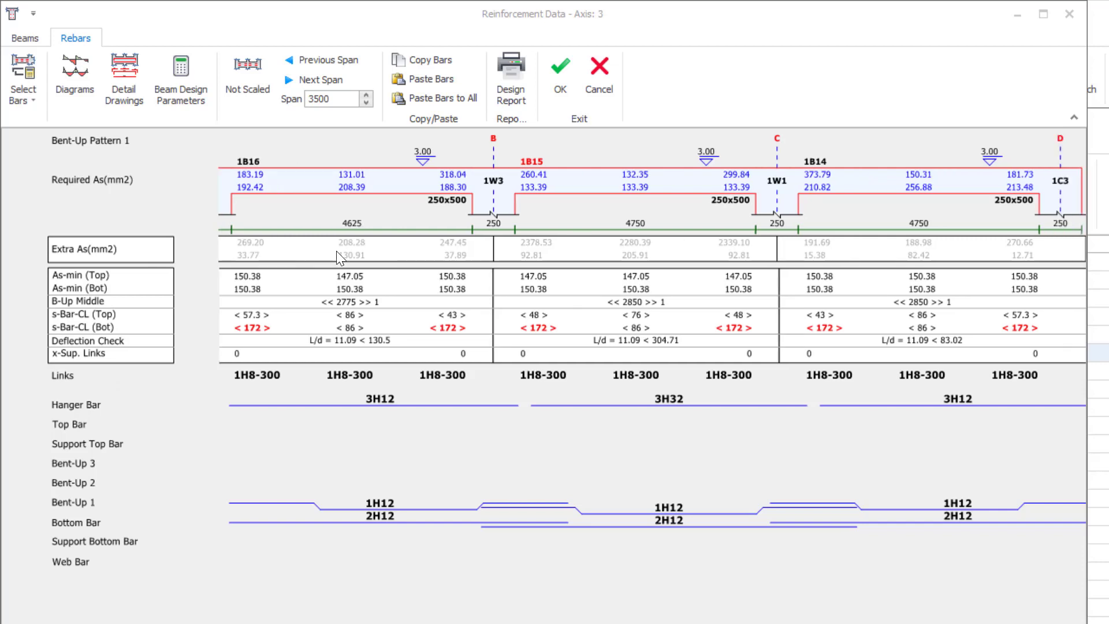
{"action": "scroll", "coordinate": [341, 258], "scroll_direction": "left", "scroll_amount": 1}
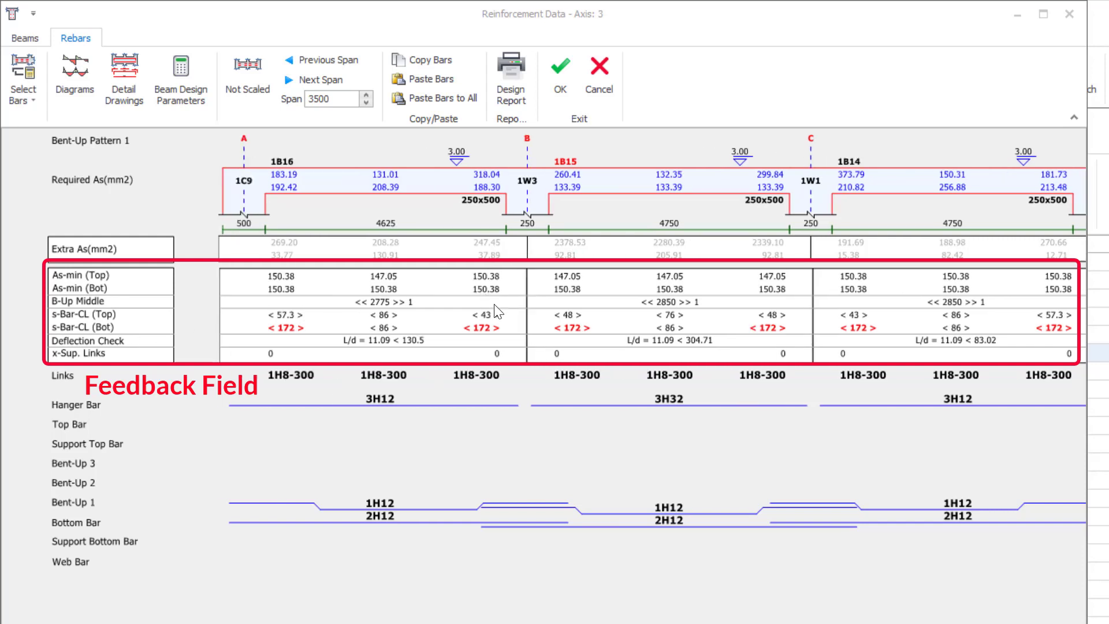
{"action": "left_click", "coordinate": [640, 427]}
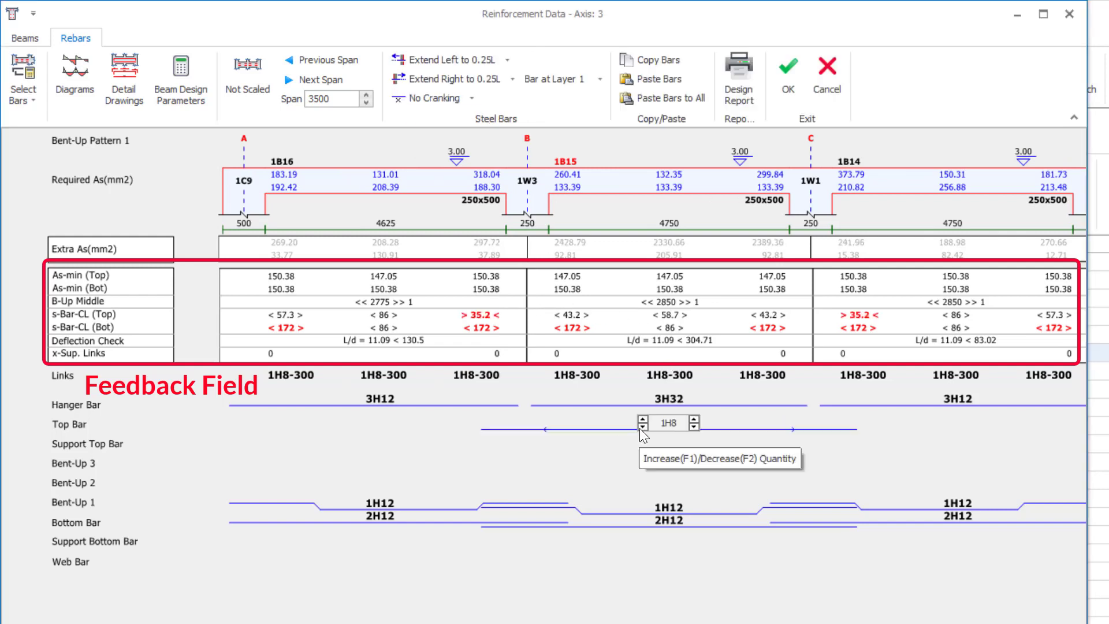
{"action": "left_click", "coordinate": [437, 329]}
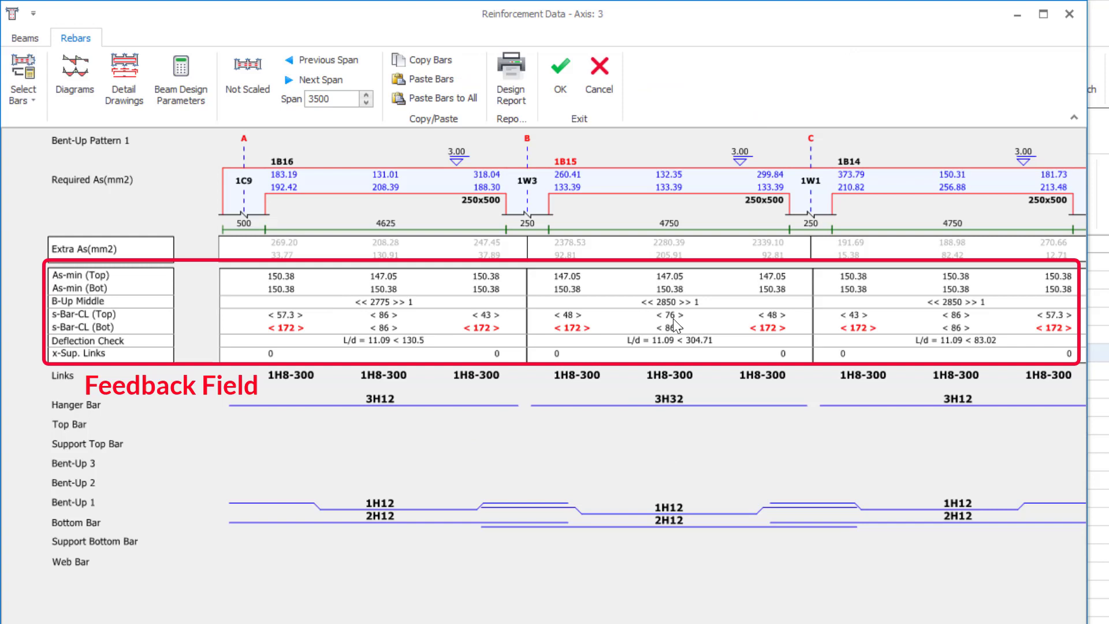
{"action": "left_click", "coordinate": [370, 408]}
{"action": "left_click", "coordinate": [484, 305]}
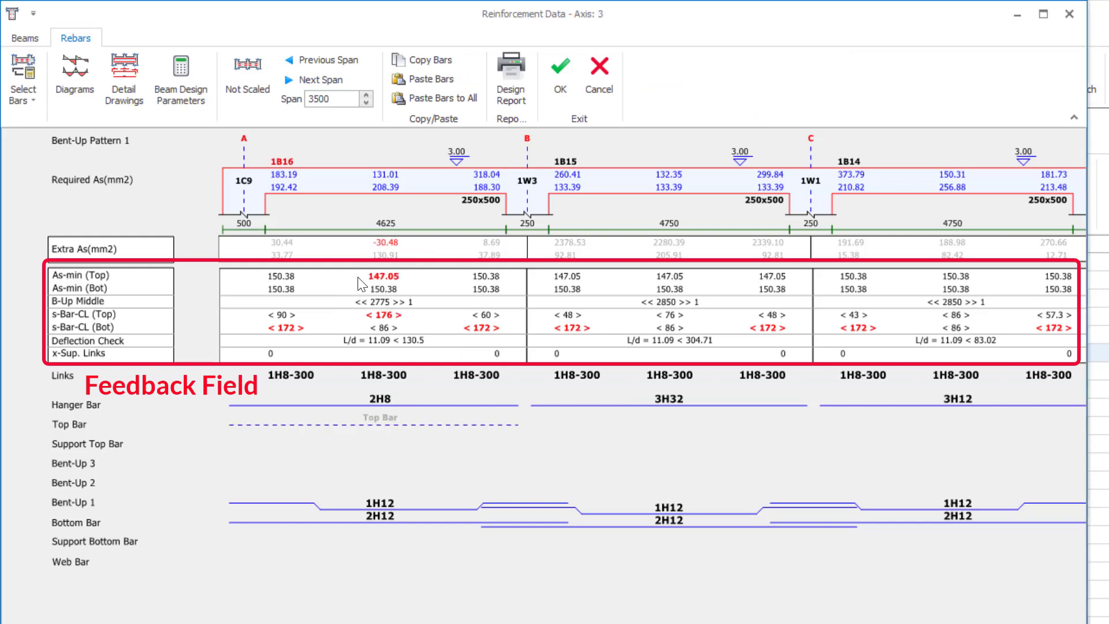
{"action": "left_click", "coordinate": [642, 429]}
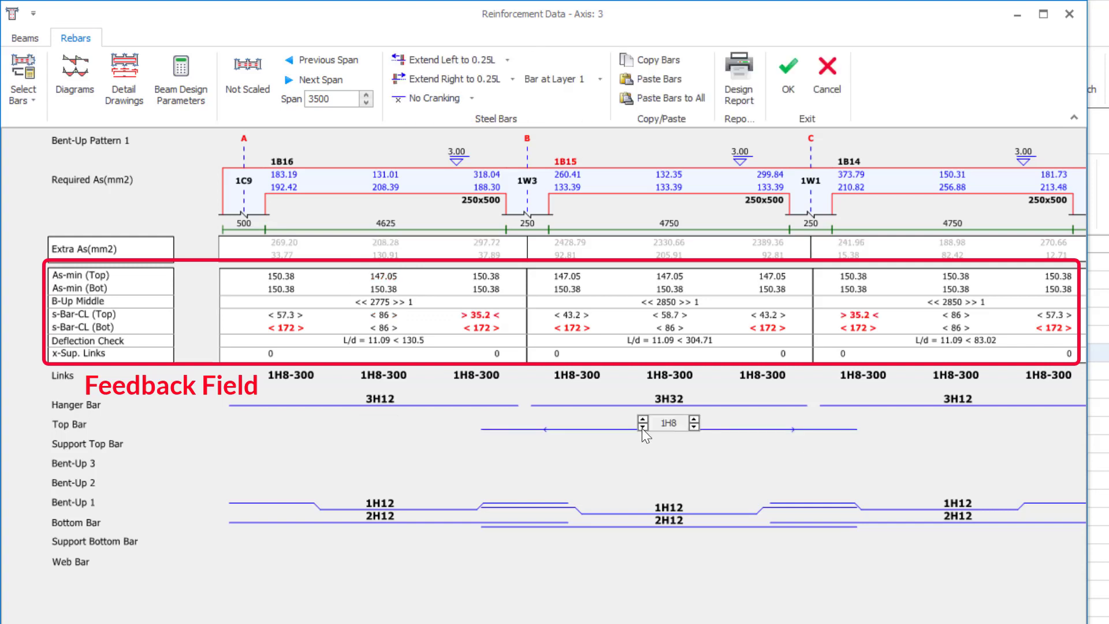
{"action": "left_click", "coordinate": [560, 299]}
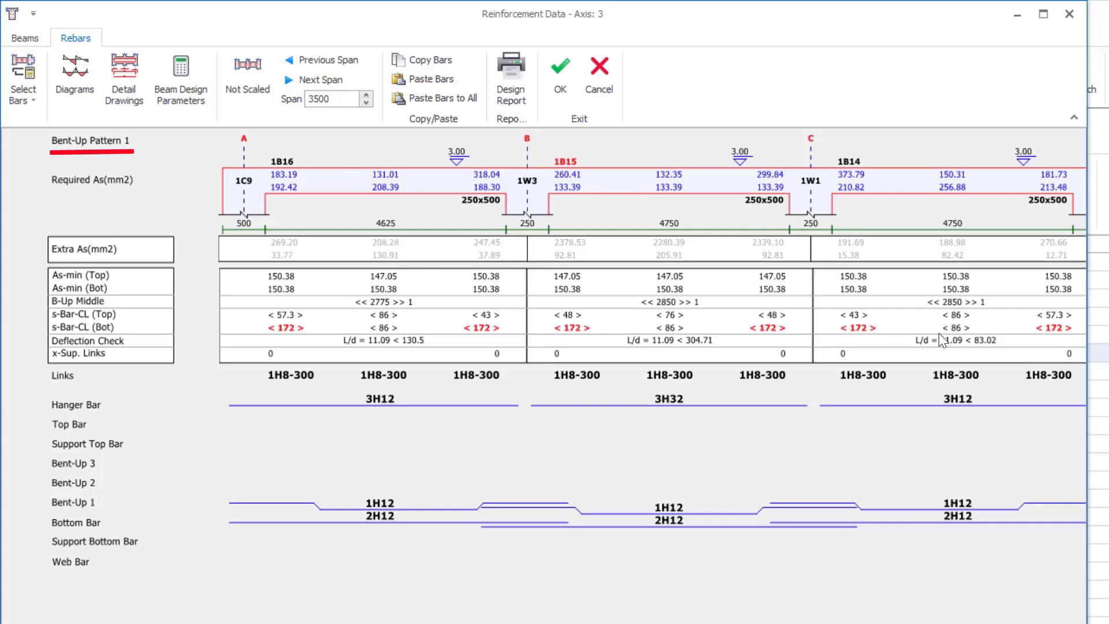
{"action": "left_click", "coordinate": [1070, 14]}
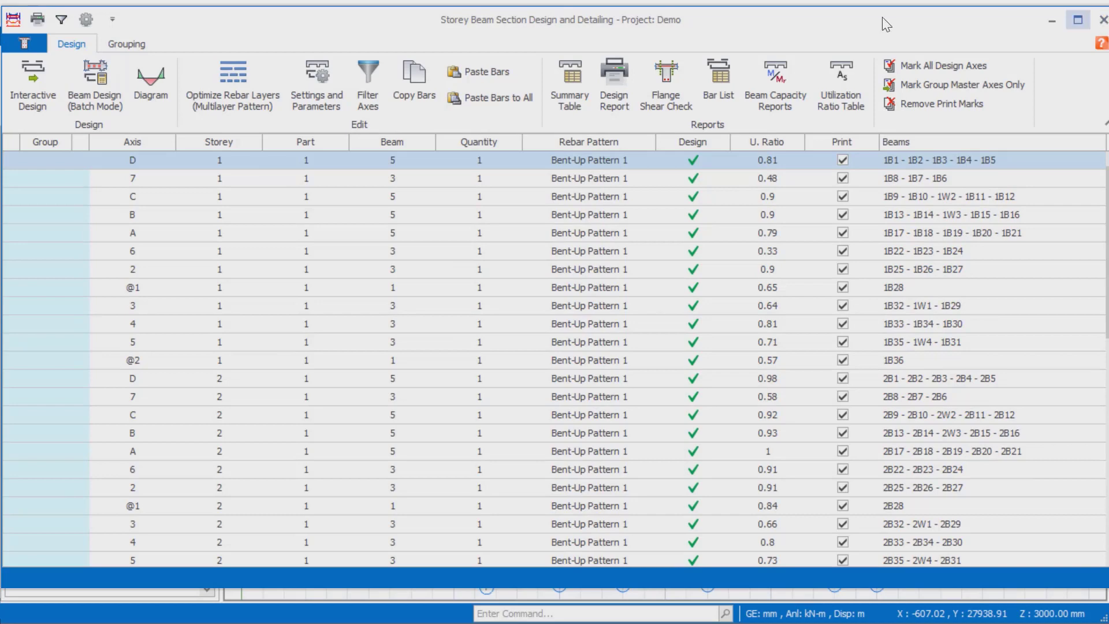
Step: Set Standard Pattern 2 as the default rebar pattern for floor beams in the beam settings
{"action": "left_click", "coordinate": [88, 16]}
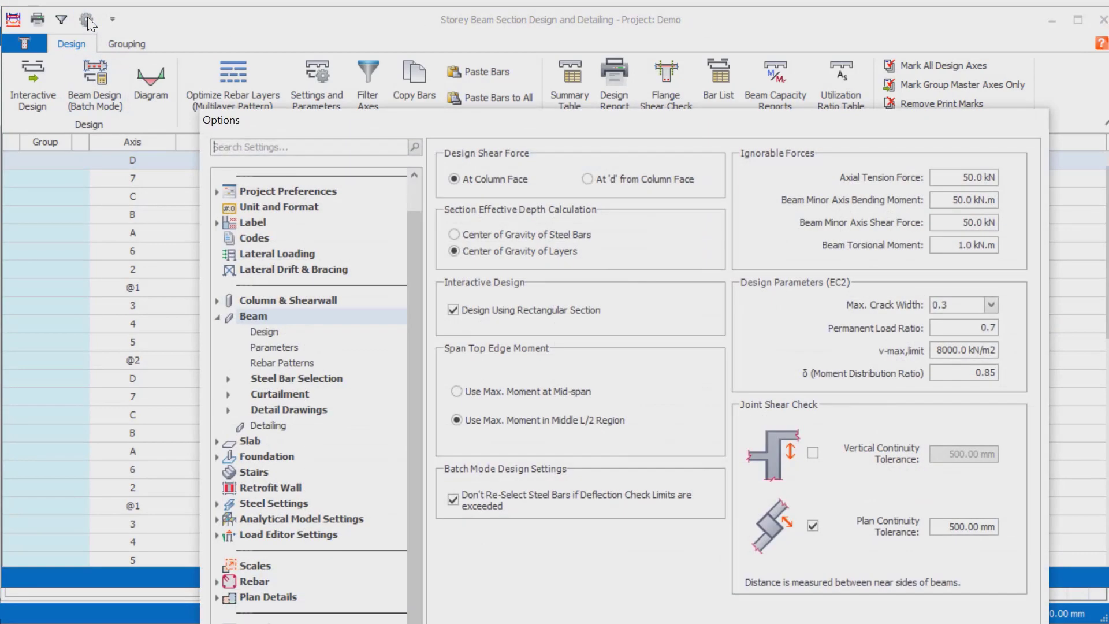
{"action": "left_click_drag", "start_coordinate": [488, 111], "coordinate": [367, 39]}
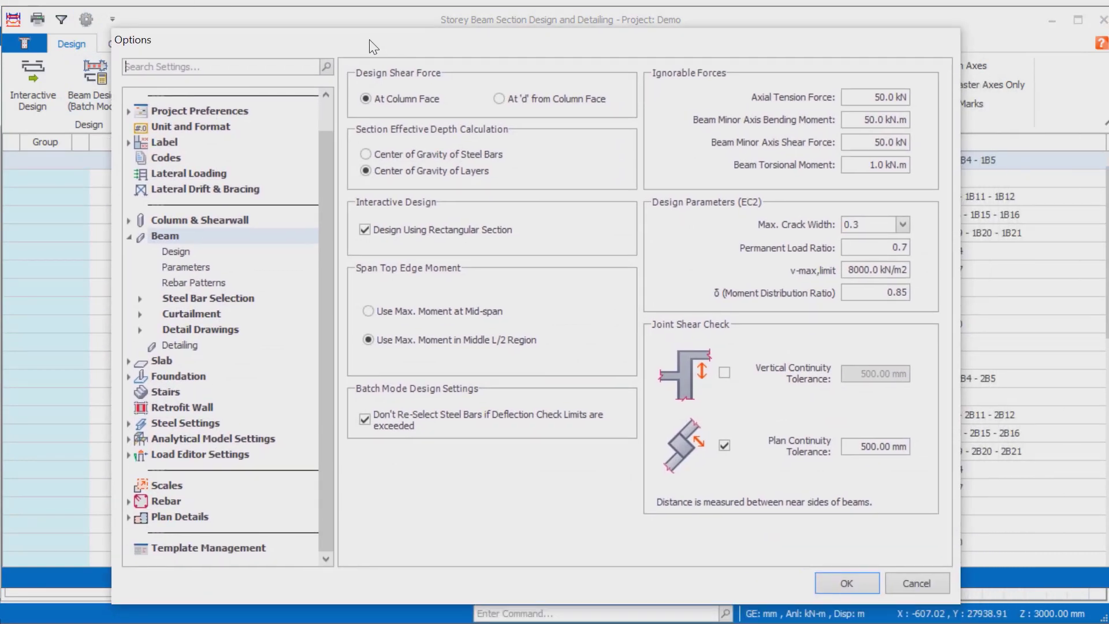
{"action": "left_click", "coordinate": [172, 283]}
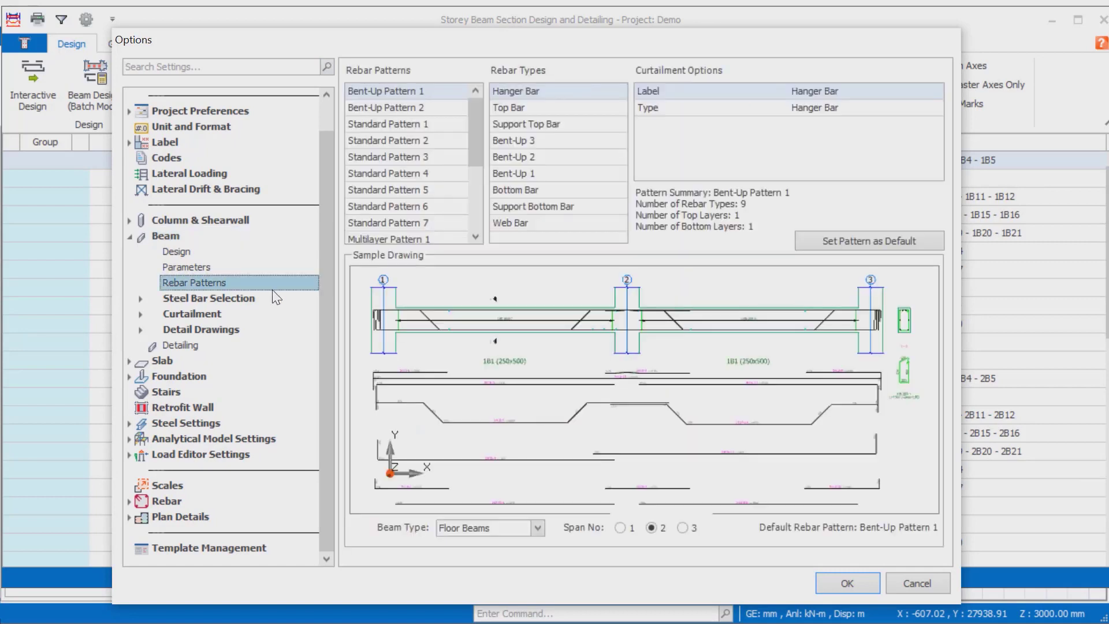
{"action": "left_click", "coordinate": [410, 109]}
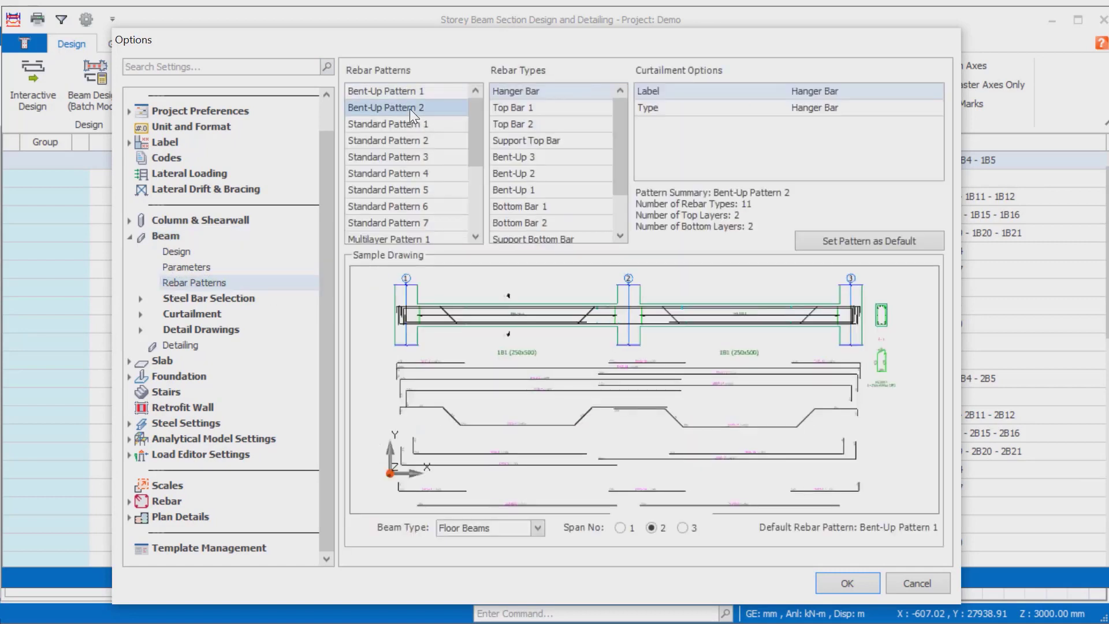
{"action": "left_click", "coordinate": [404, 139]}
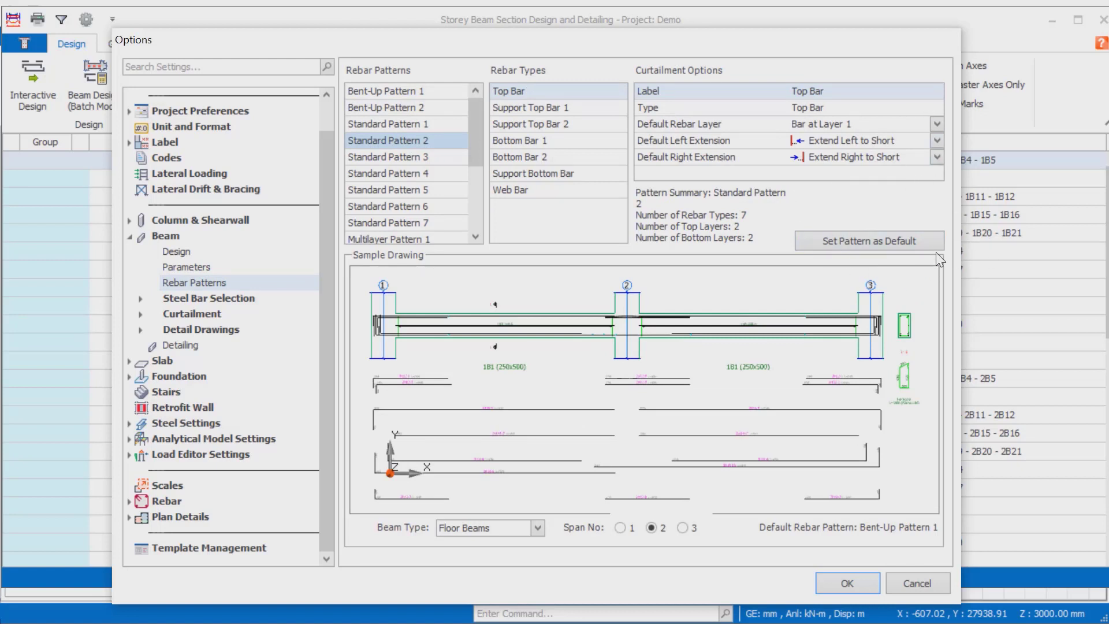
{"action": "left_click", "coordinate": [870, 241]}
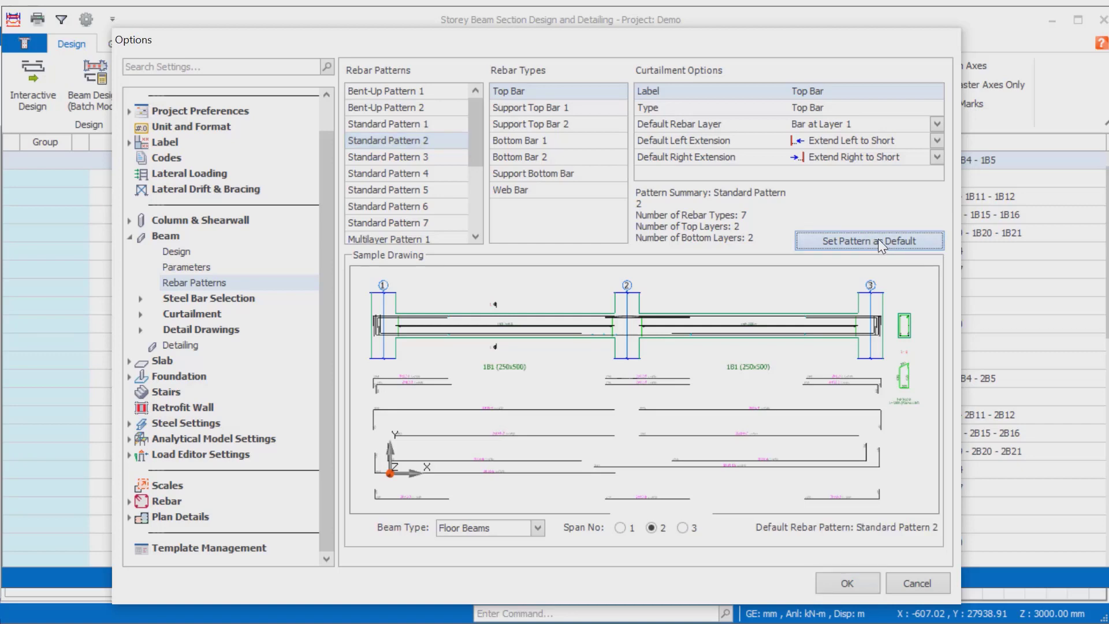
{"action": "left_click", "coordinate": [829, 578]}
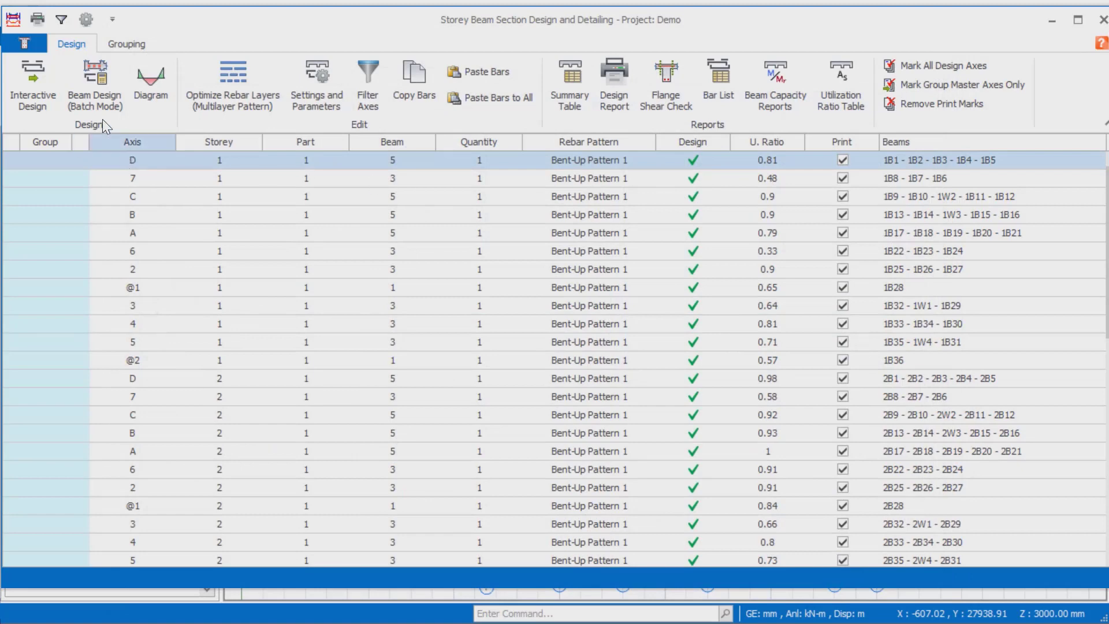
Step: Run the batch beam design for all storeys with Re-select All Bars, reassigning the default rebar pattern to all axes
{"action": "left_click", "coordinate": [89, 93]}
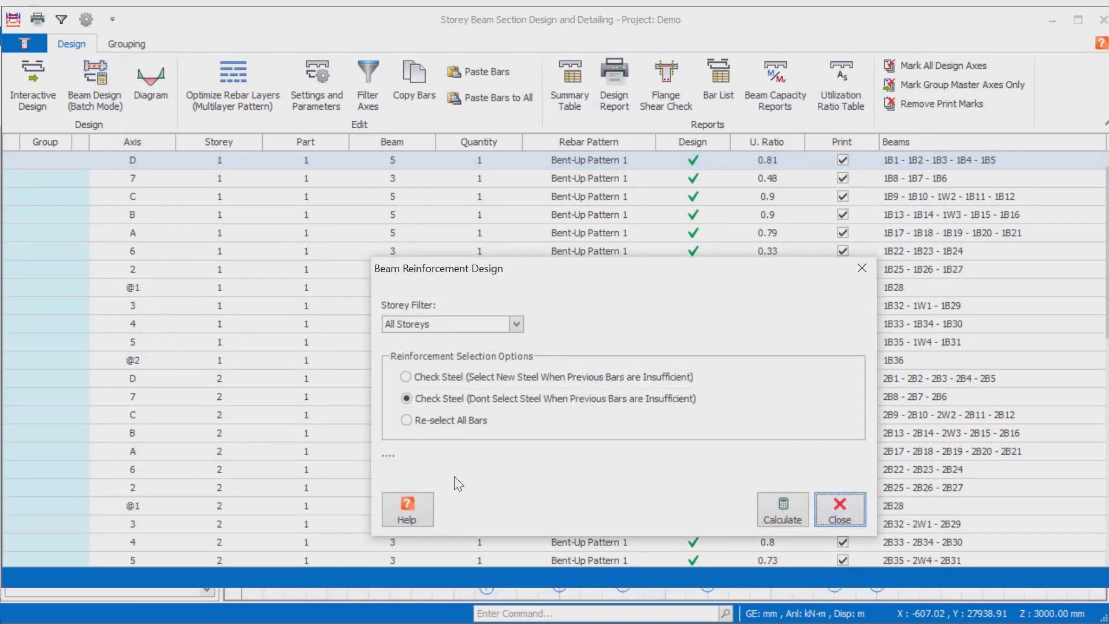
{"action": "left_click", "coordinate": [407, 421]}
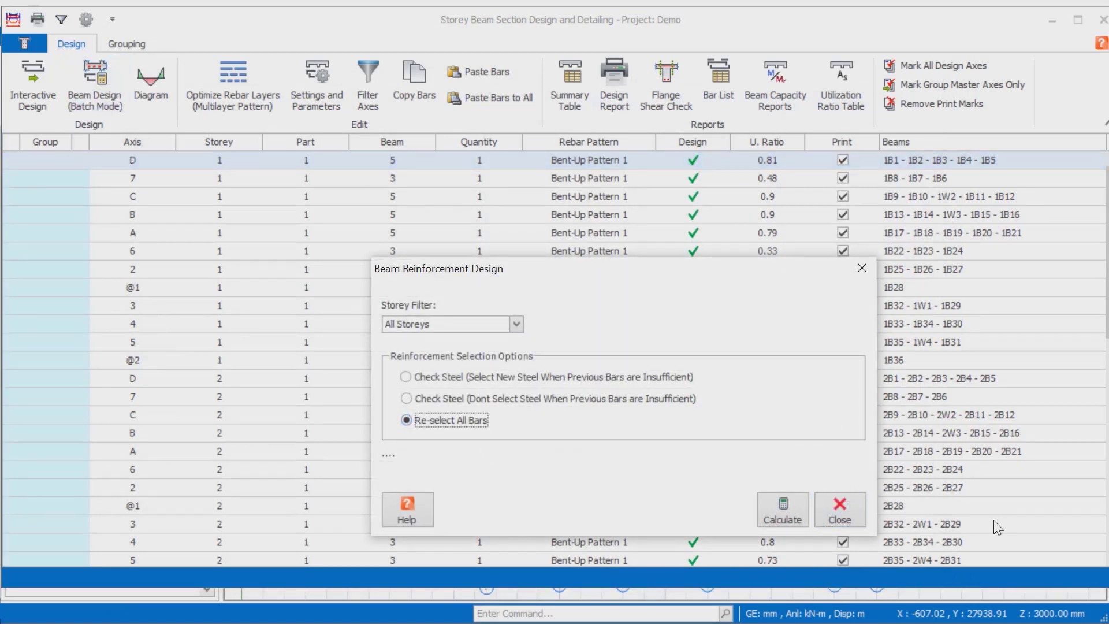
{"action": "left_click", "coordinate": [789, 507]}
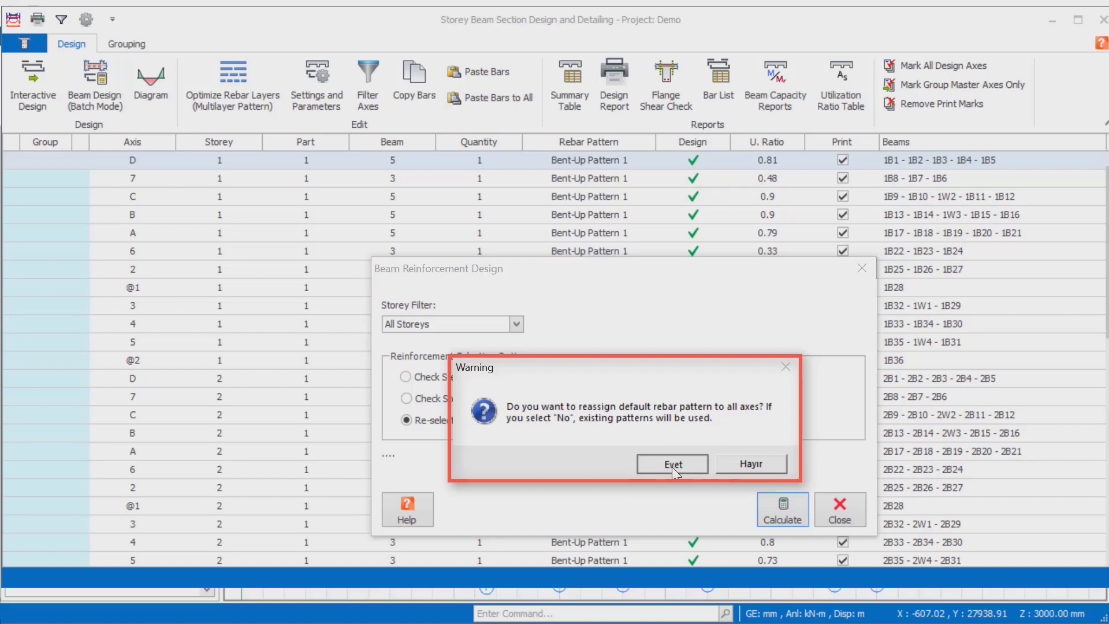
{"action": "left_click", "coordinate": [672, 466]}
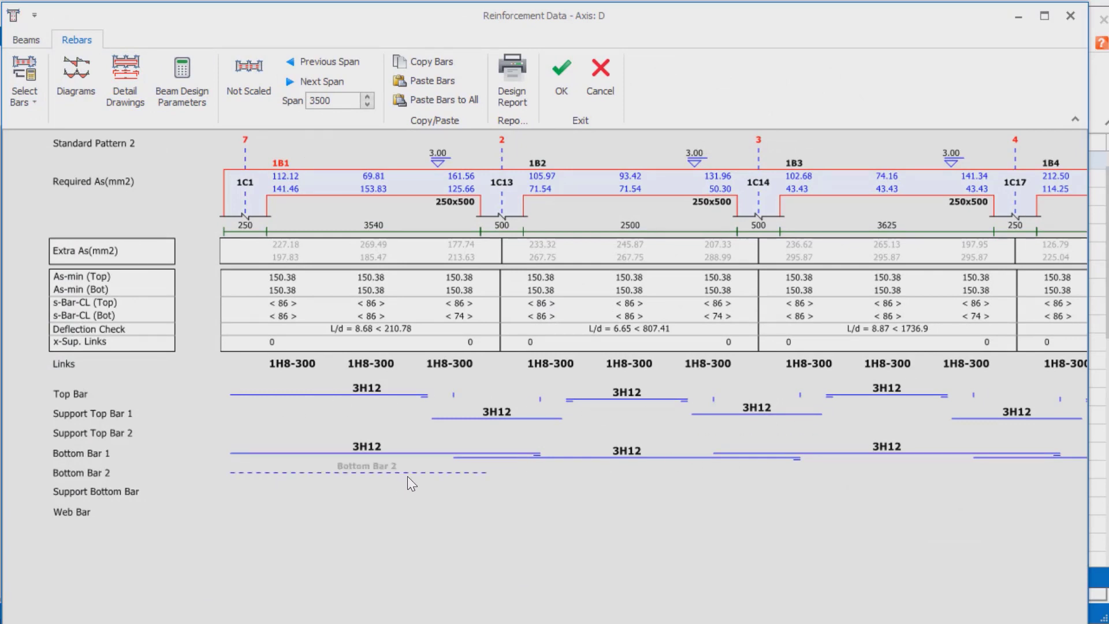
Step: Try raising the quantity of Bottom Bar 1 in span 1B2 of axis D to 5H12, and return it to 3H12
{"action": "left_click", "coordinate": [367, 446]}
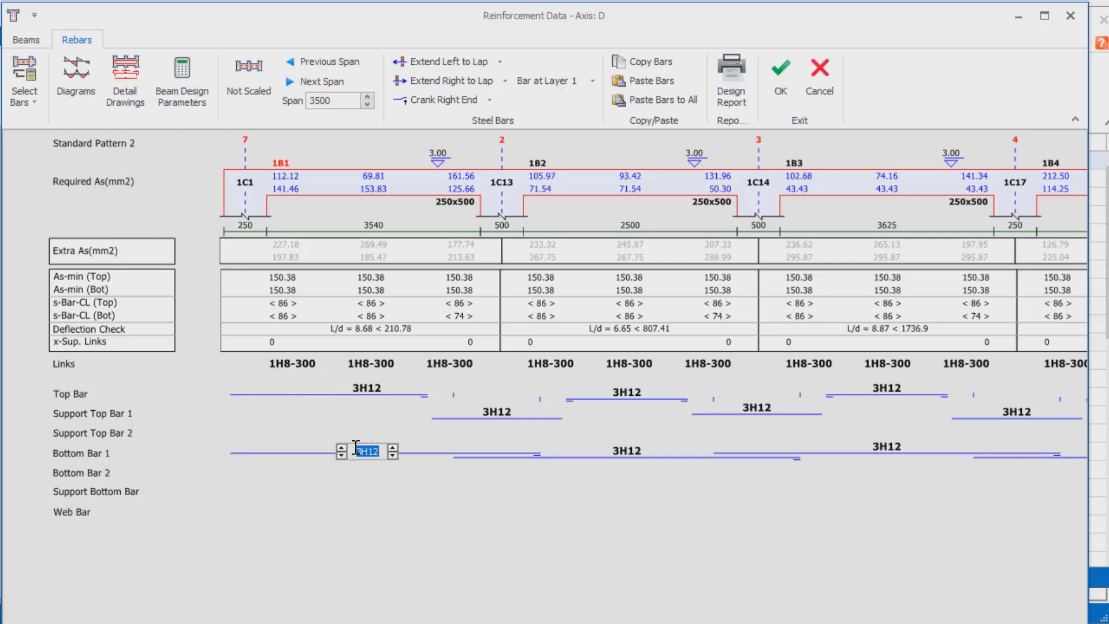
{"action": "left_click", "coordinate": [615, 454]}
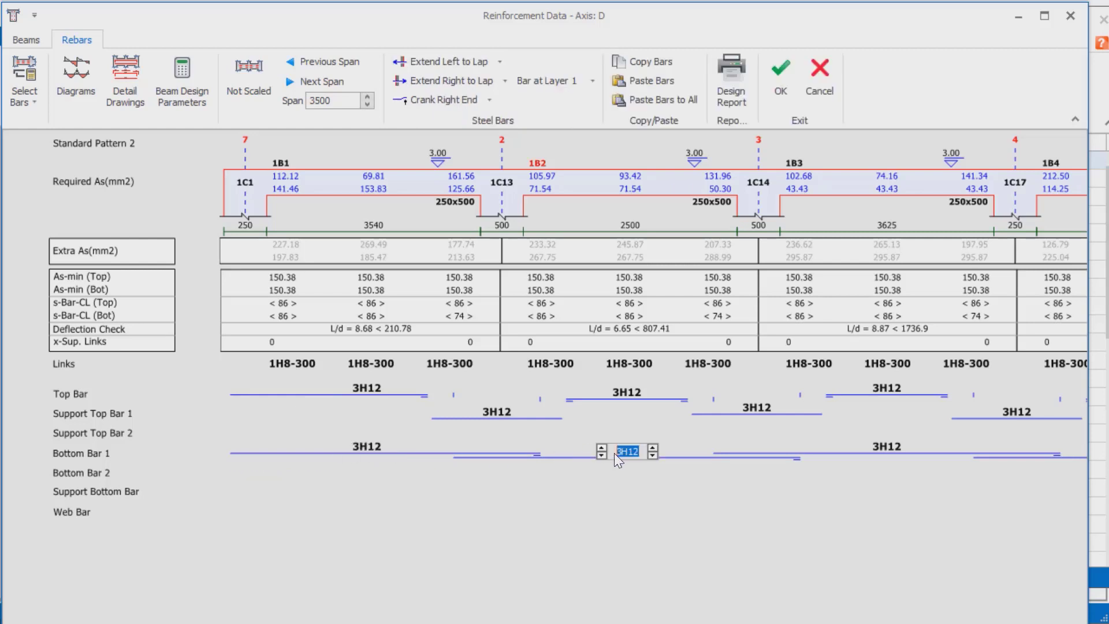
{"action": "left_click", "coordinate": [598, 449]}
{"action": "left_click", "coordinate": [598, 449]}
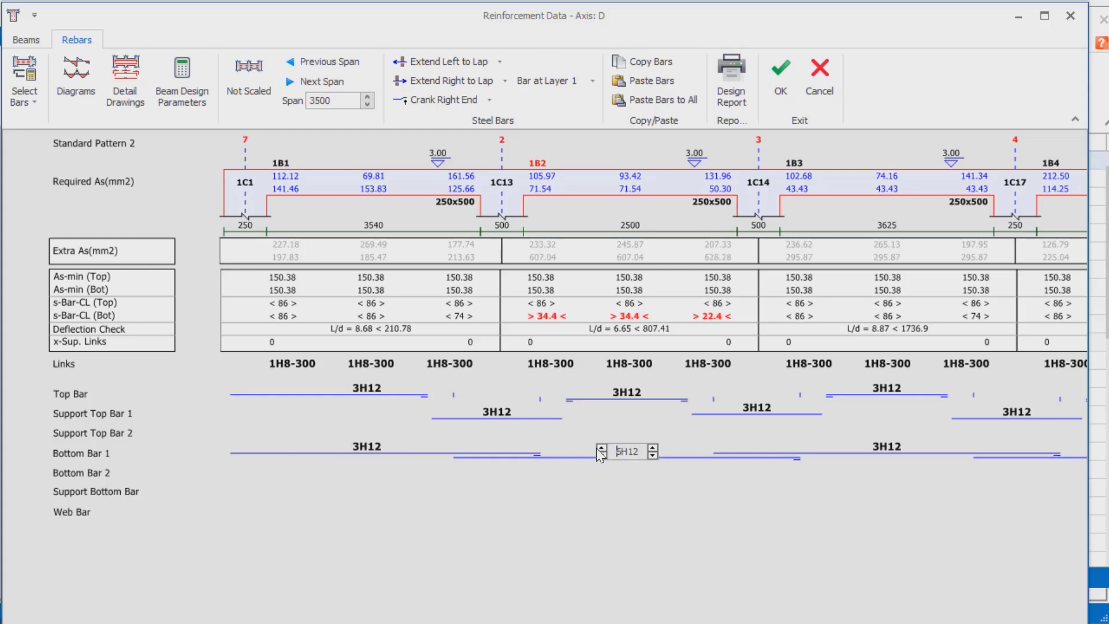
{"action": "left_click", "coordinate": [599, 456]}
{"action": "left_click", "coordinate": [598, 456]}
{"action": "left_click", "coordinate": [602, 455]}
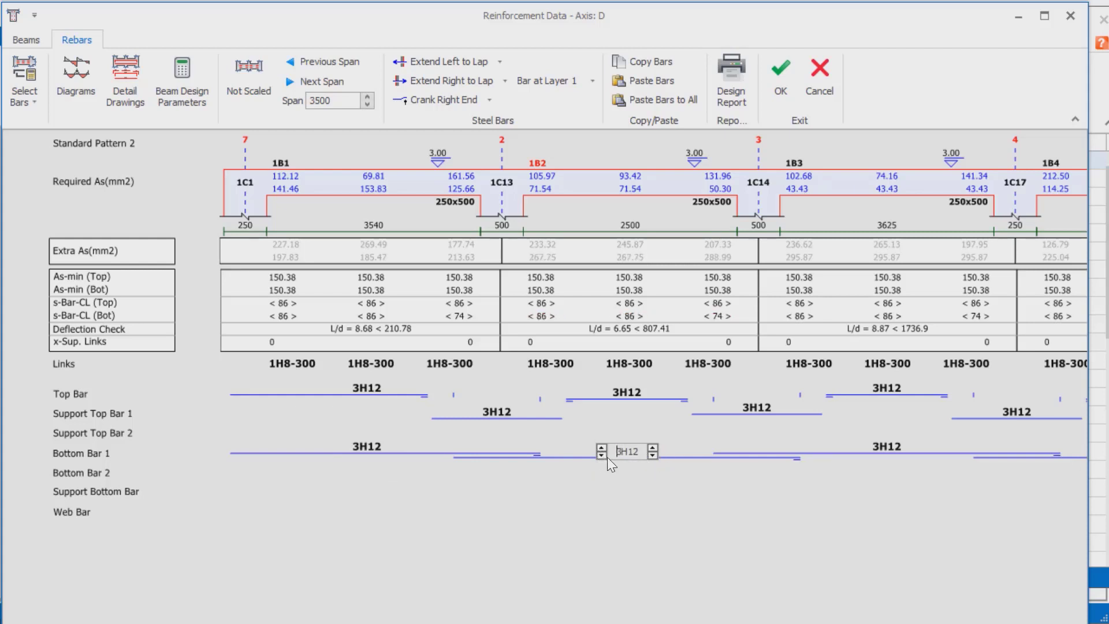
Step: Try enlarging the diameter of Bottom Bar 1 in span 1B2 to 3H20, and return it to 3H12
{"action": "left_click", "coordinate": [653, 448]}
{"action": "left_click", "coordinate": [653, 448]}
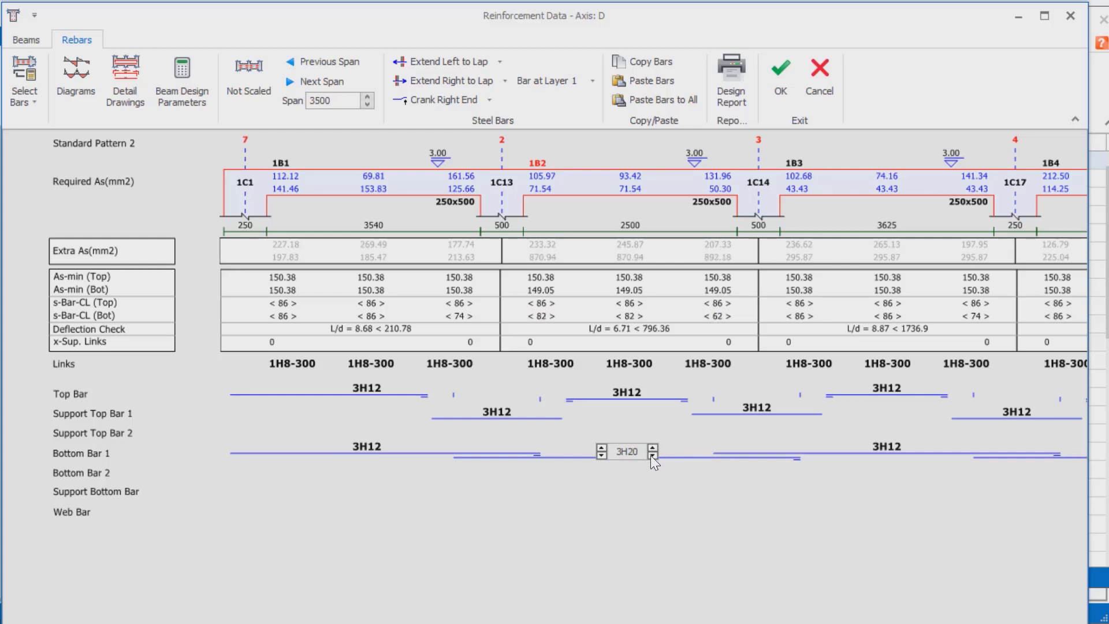
{"action": "left_click", "coordinate": [650, 456]}
{"action": "left_click", "coordinate": [650, 455]}
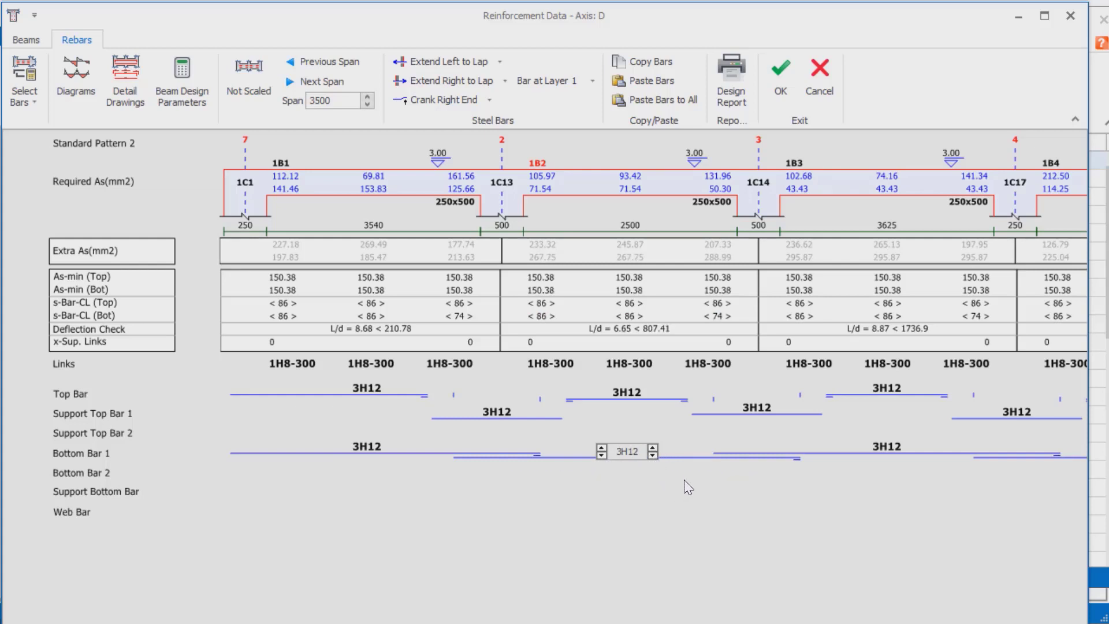
{"action": "left_click", "coordinate": [887, 451]}
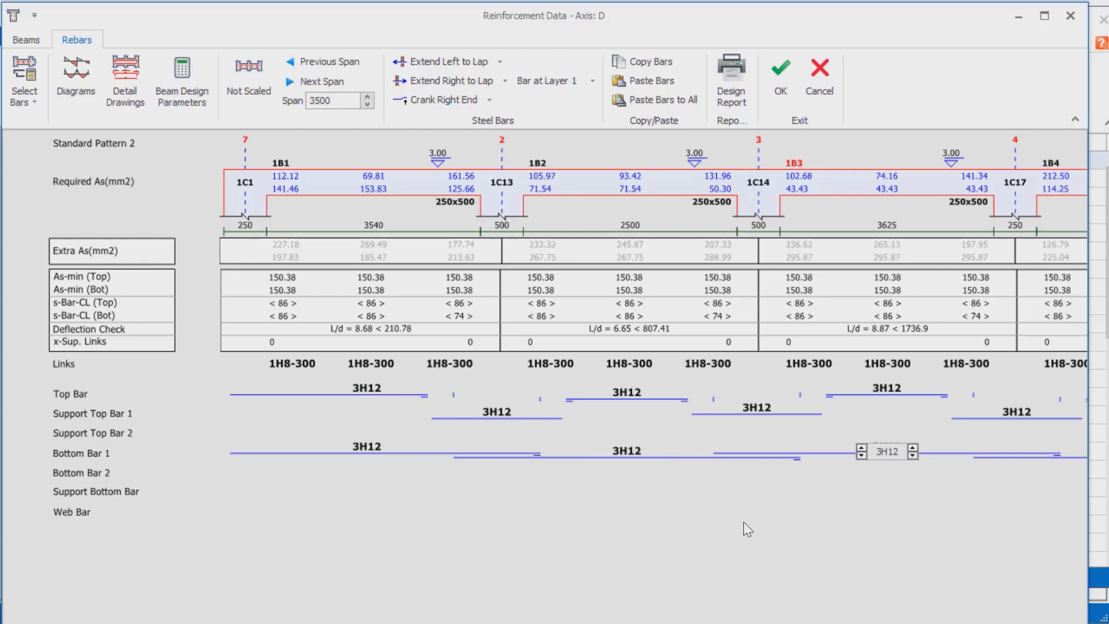
Step: Increase the top bars of span 1B2 to 5H12 and accept the reinforcement of axis D
{"action": "left_click", "coordinate": [651, 395]}
{"action": "left_click", "coordinate": [604, 389]}
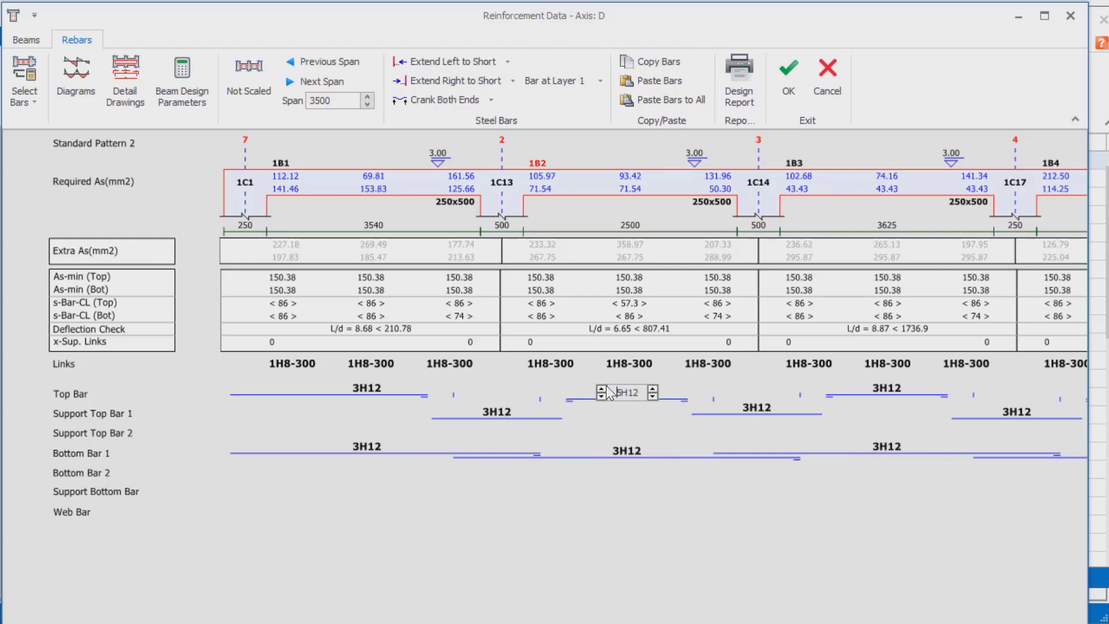
{"action": "left_click", "coordinate": [699, 530]}
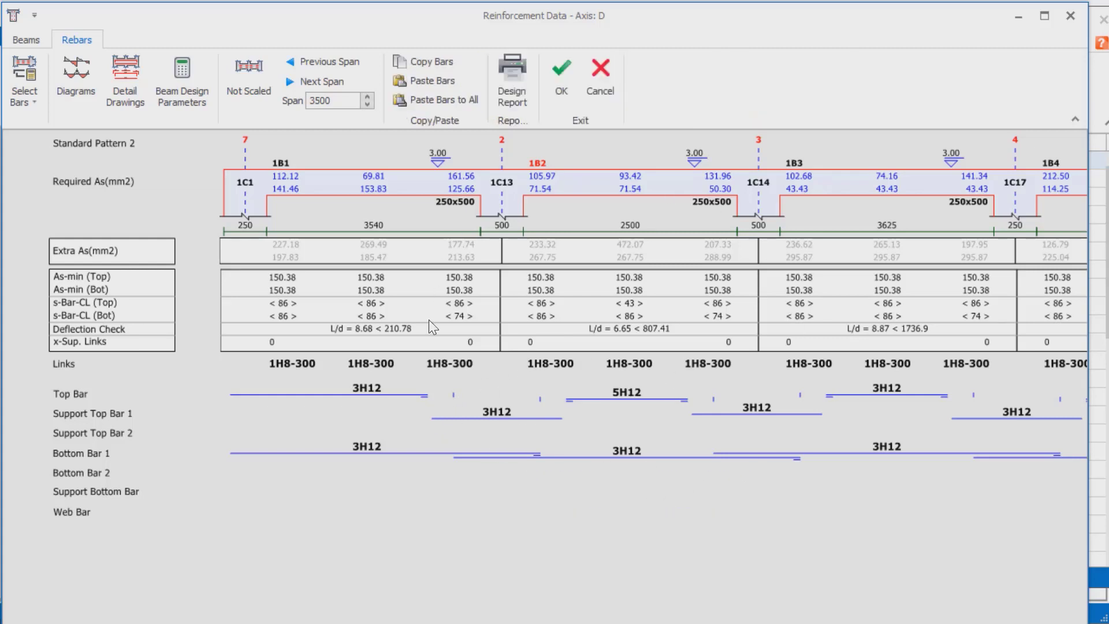
{"action": "left_click", "coordinate": [565, 71]}
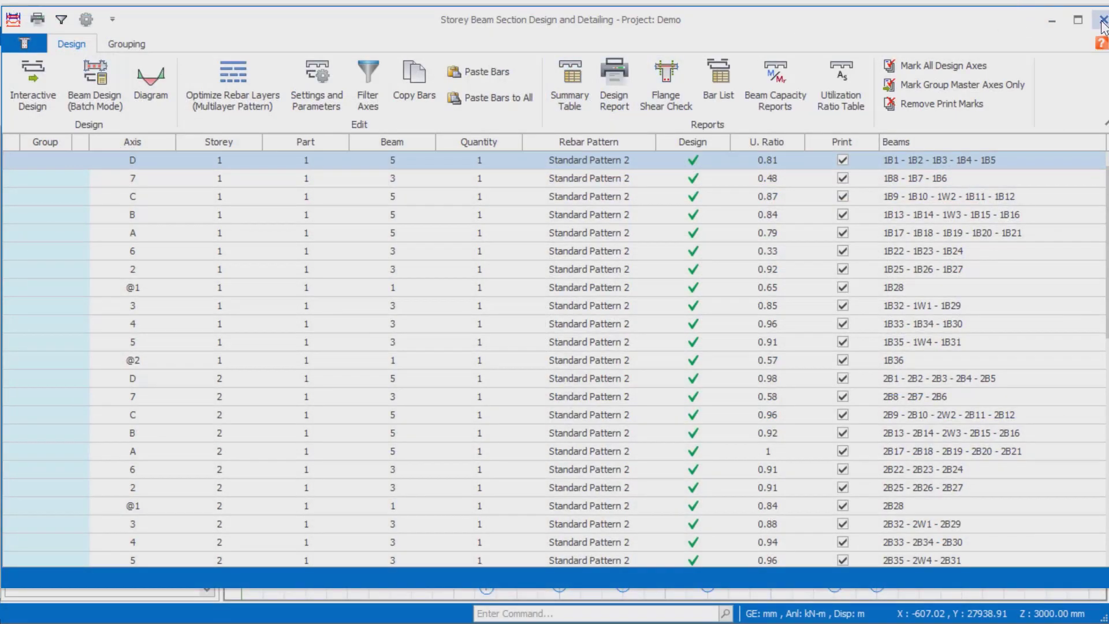
Step: Close the Storey Beam Section Design and Detailing window and return to the storey 1 plan
{"action": "left_click", "coordinate": [1103, 21]}
{"action": "scroll", "coordinate": [783, 272], "scroll_direction": "down", "scroll_amount": 3}
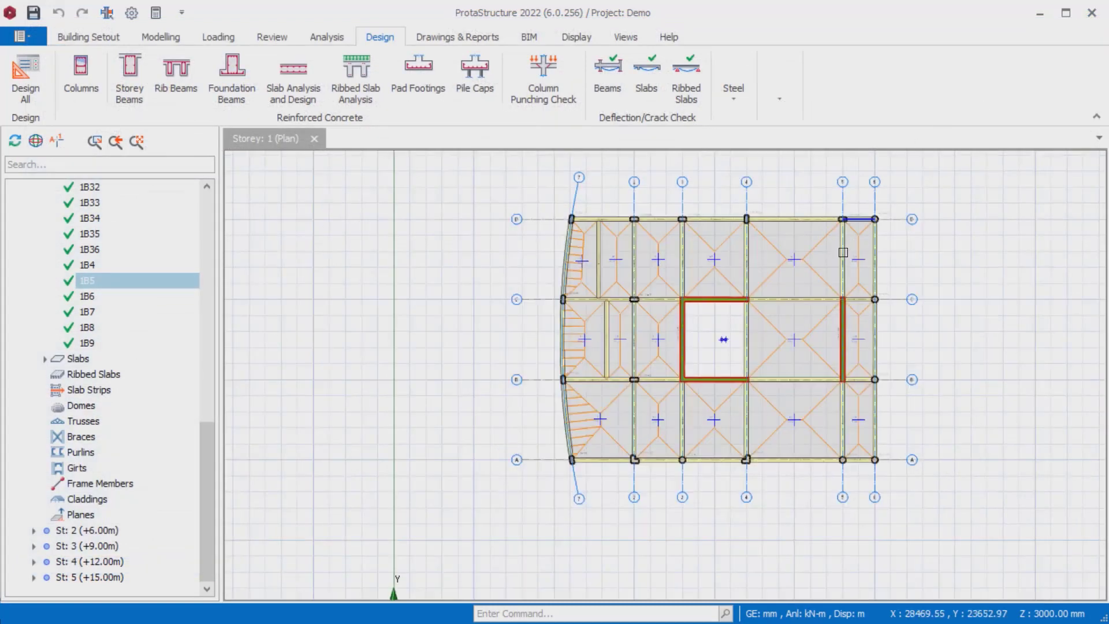
{"action": "scroll", "coordinate": [667, 312], "scroll_direction": "up", "scroll_amount": 3}
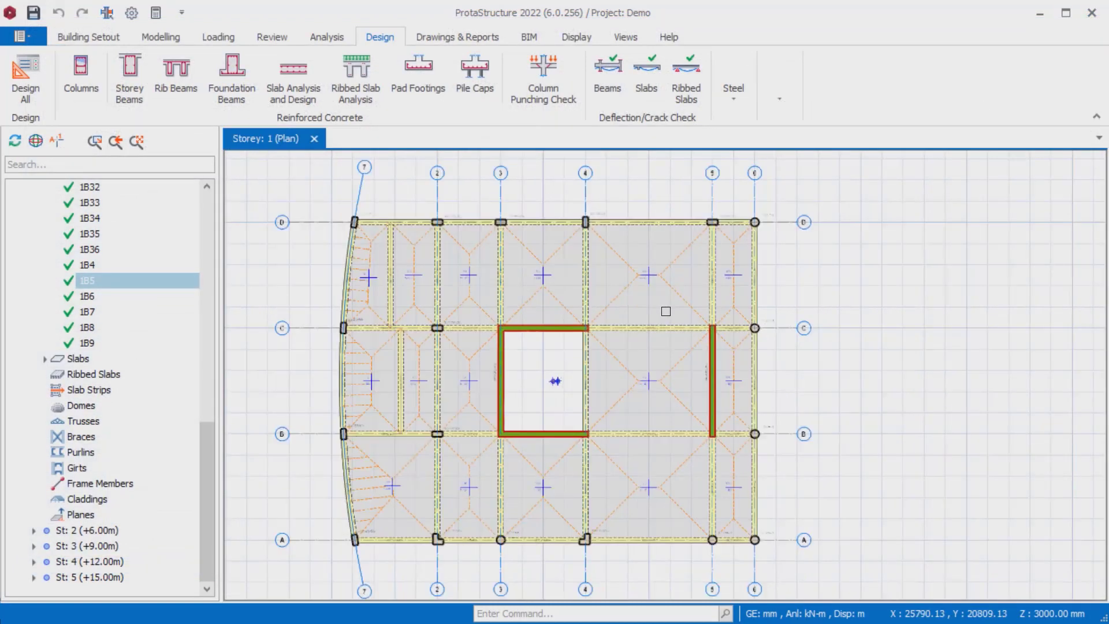